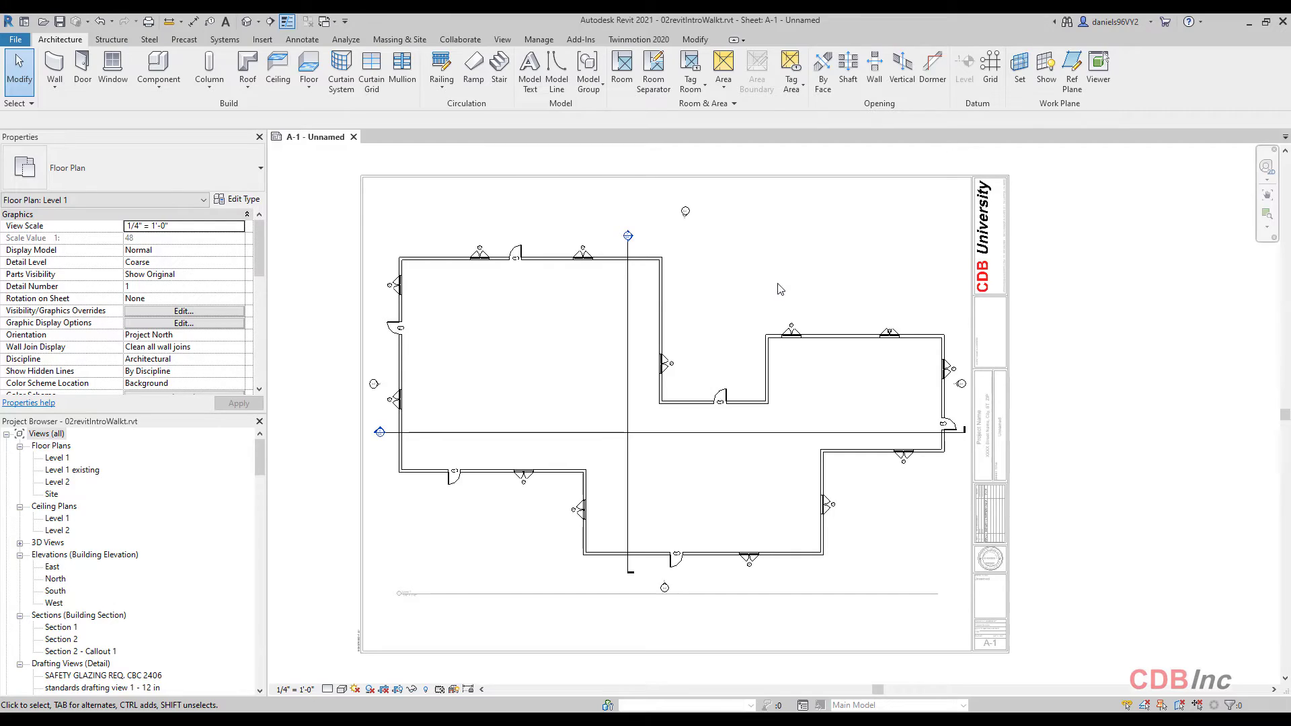
Zoom and pan sheet A-1 to frame the Level 1 plan and pick the North elevation marker
scroll(686, 266, "up", 2)
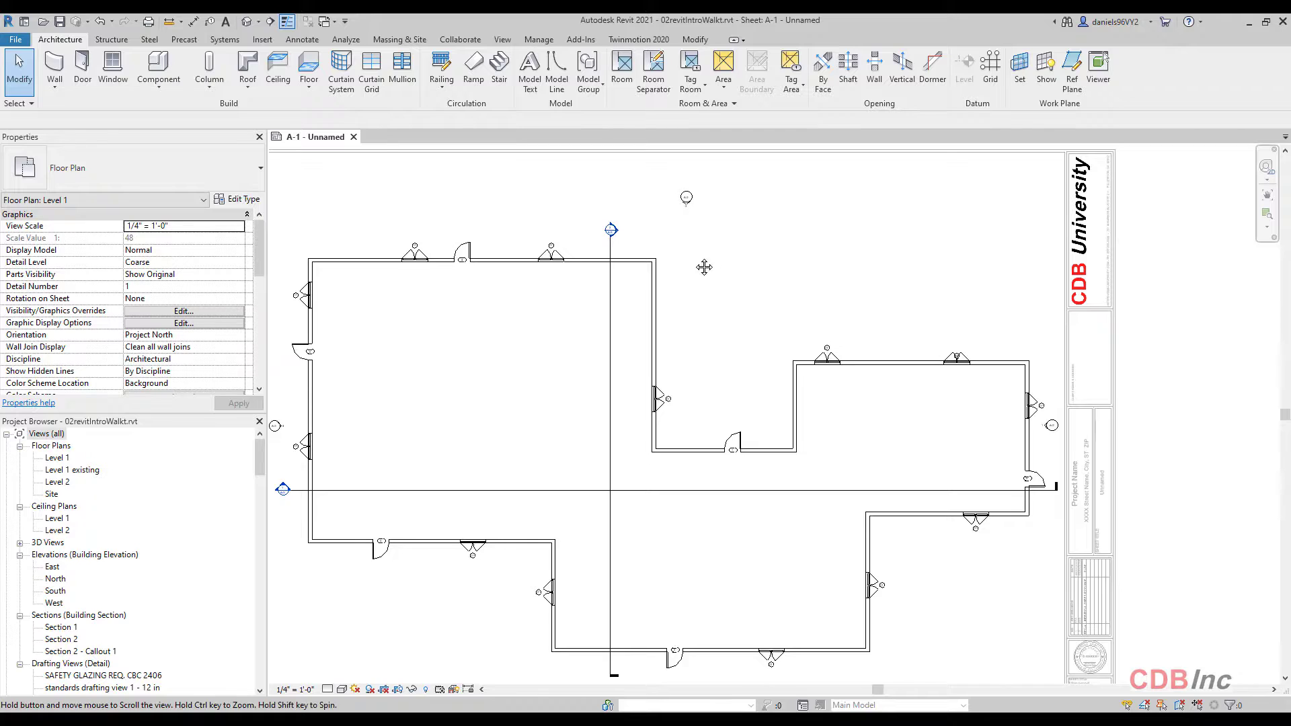
middle_click_drag(695, 277, 792, 299)
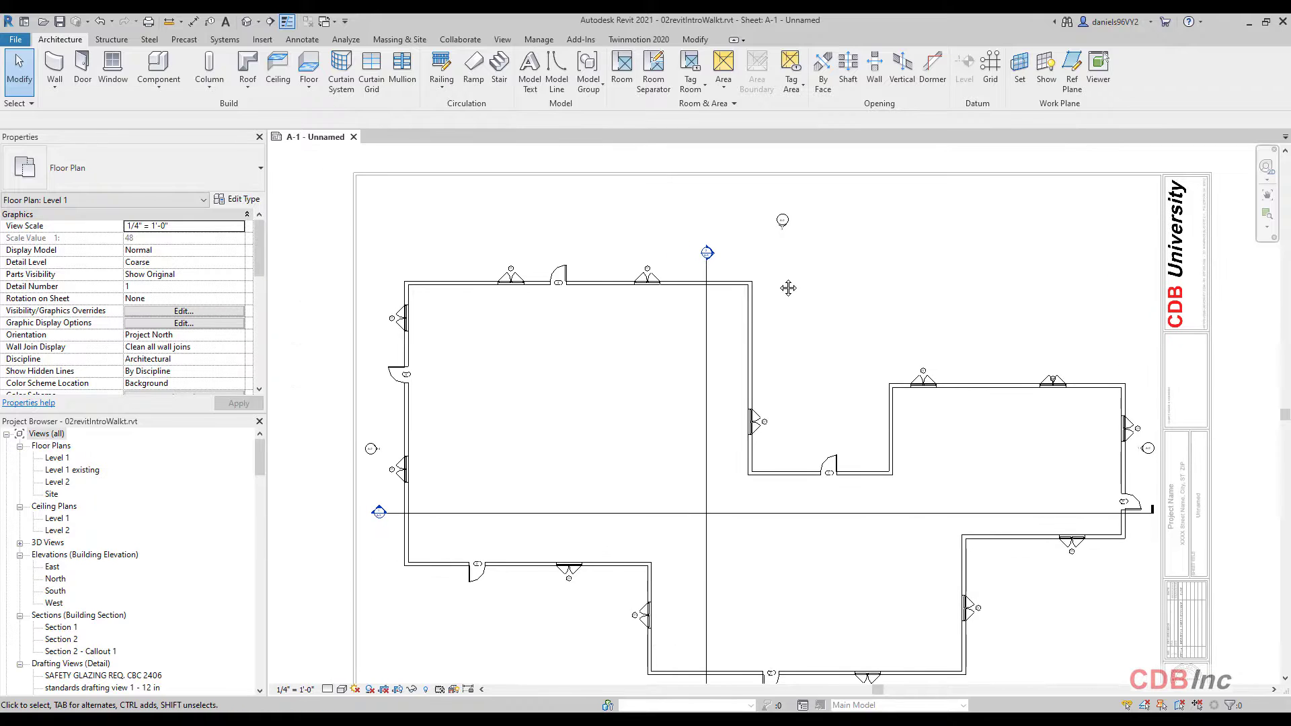
left_click(783, 226)
middle_click_drag(818, 286, 772, 274)
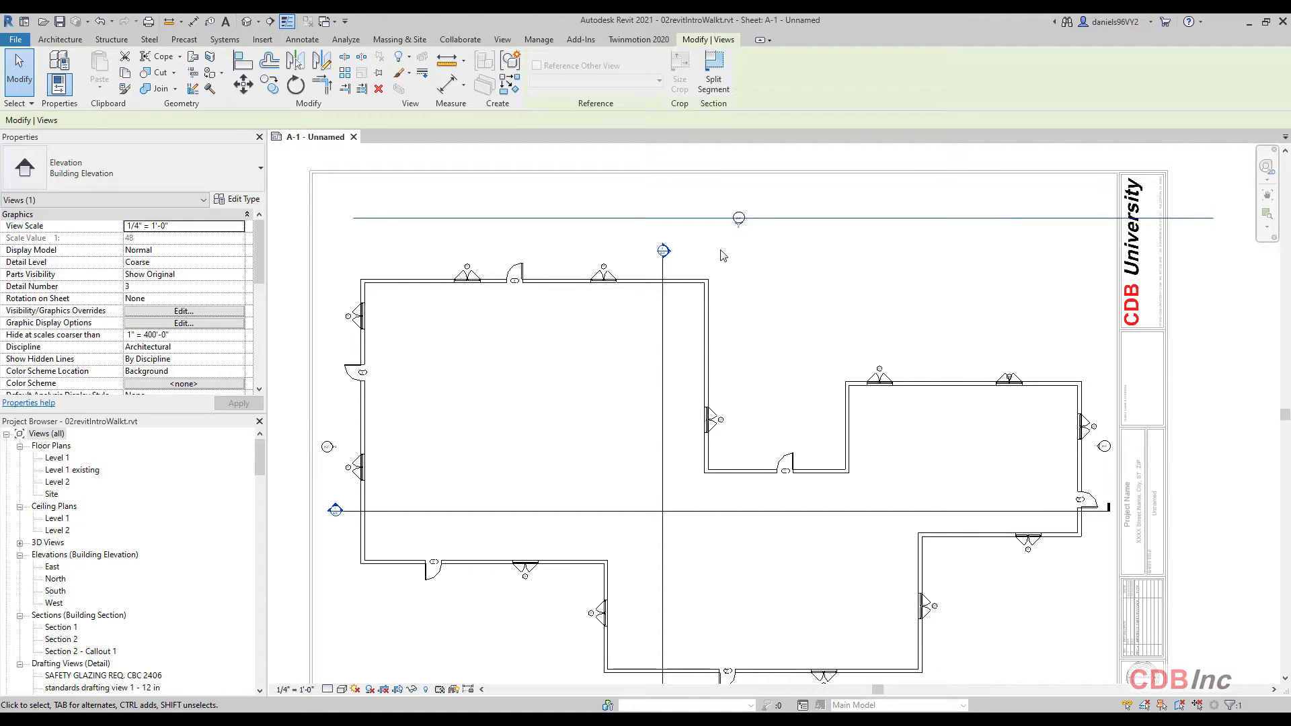
scroll(739, 227, "up", 3)
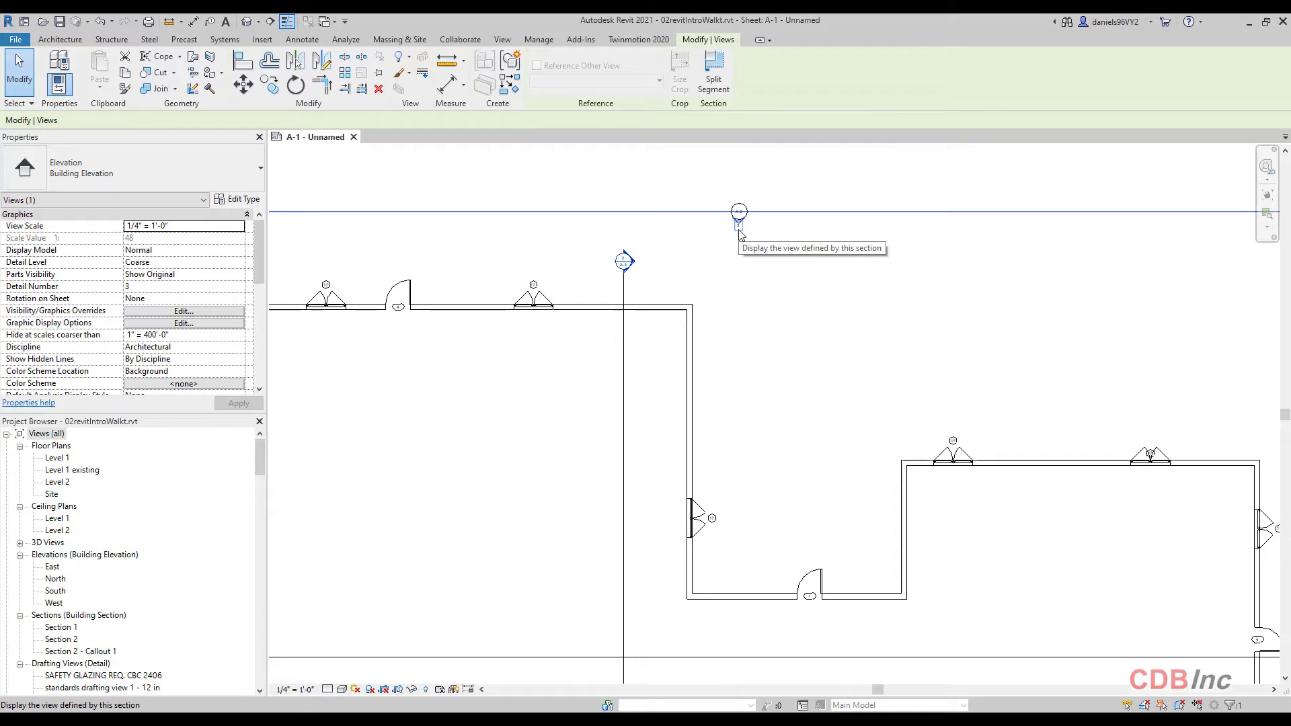
Reselect the North elevation marker and scroll Properties down to Extents, showing Far Clipping: No clip
left_click(746, 242)
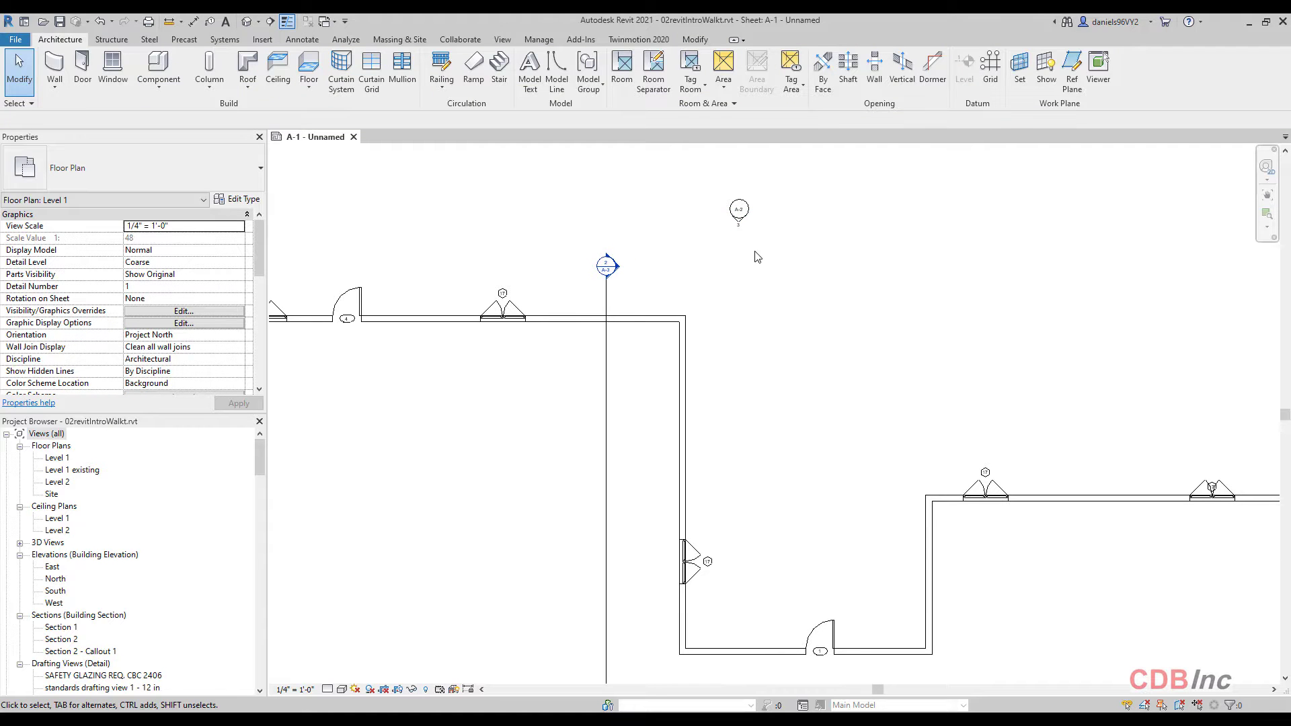
left_click(739, 216)
scroll(756, 278, "down", 4)
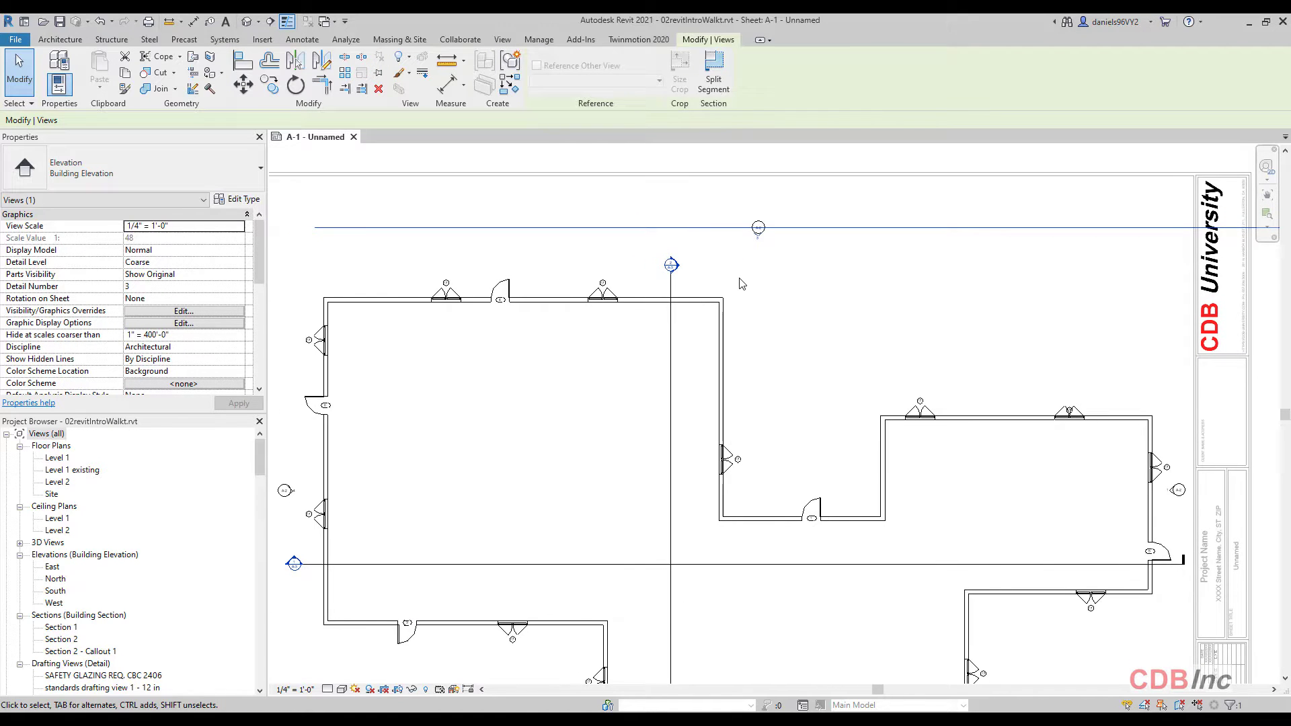
middle_click_drag(743, 288, 721, 287)
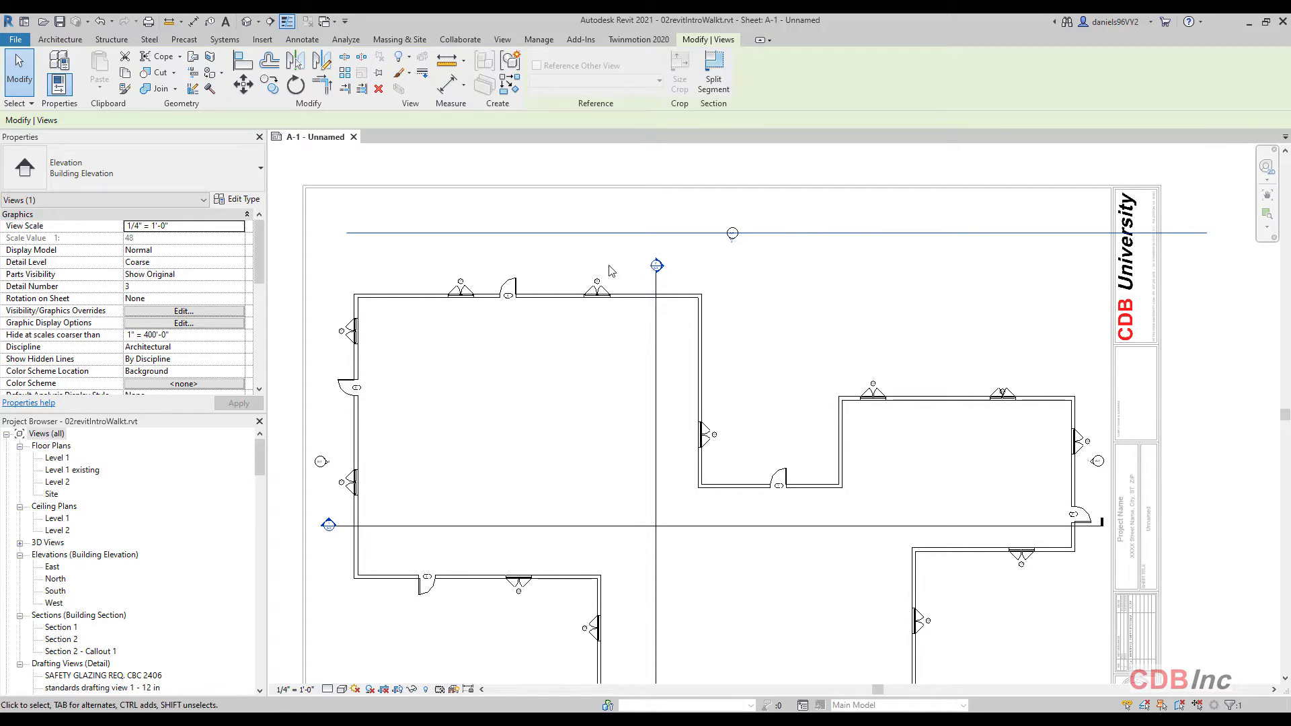
scroll(210, 309, "down", 4)
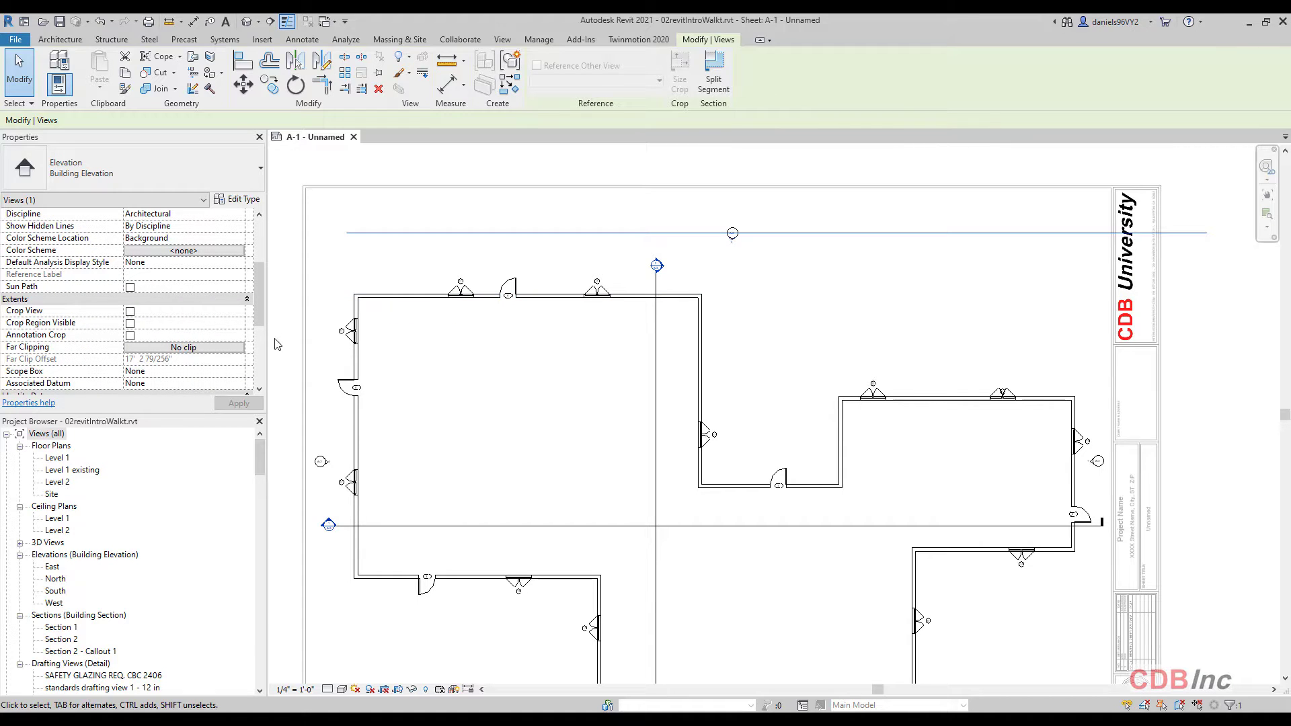
scroll(205, 285, "up", 5)
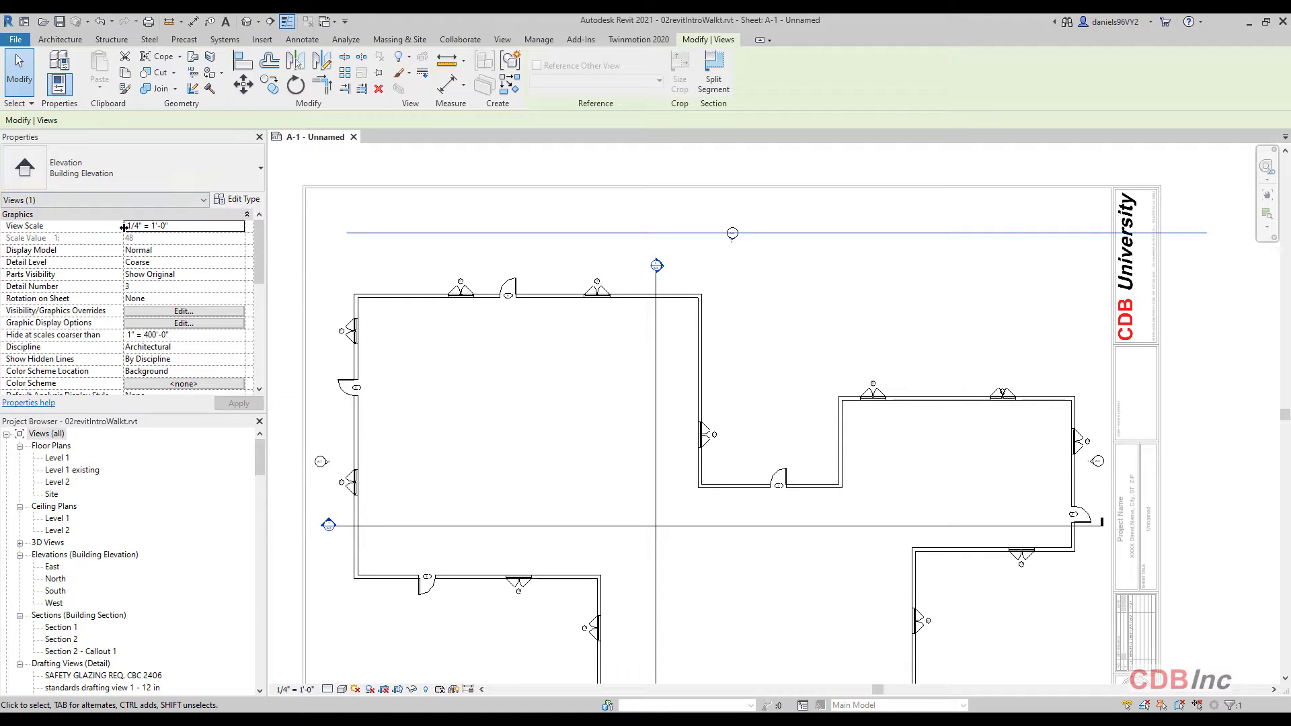
scroll(170, 308, "down", 4)
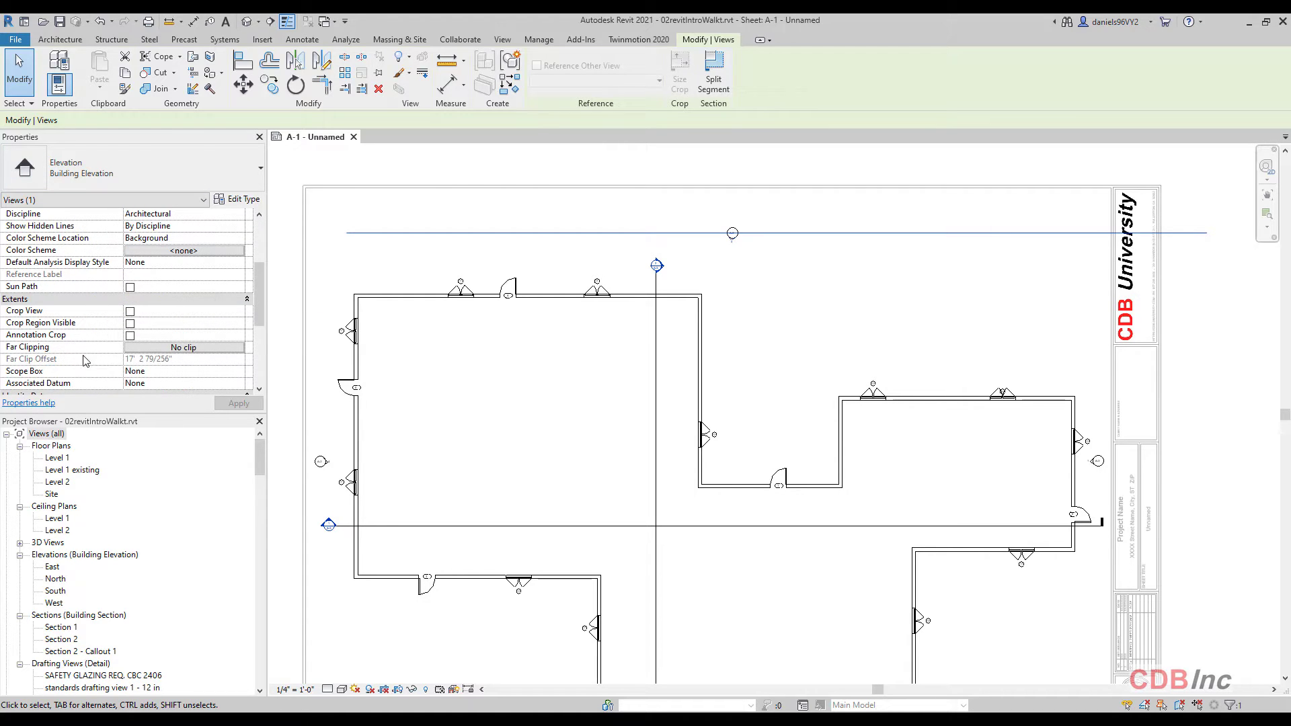
left_click(185, 347)
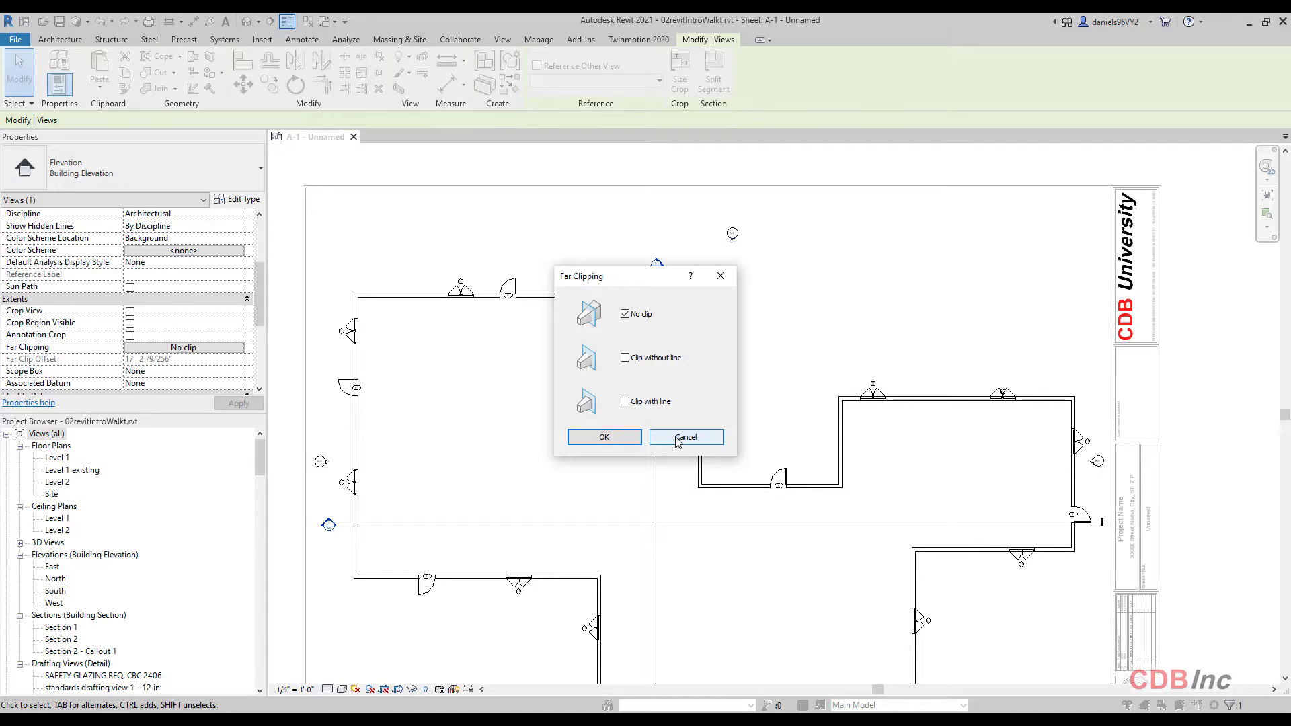
left_click(677, 439)
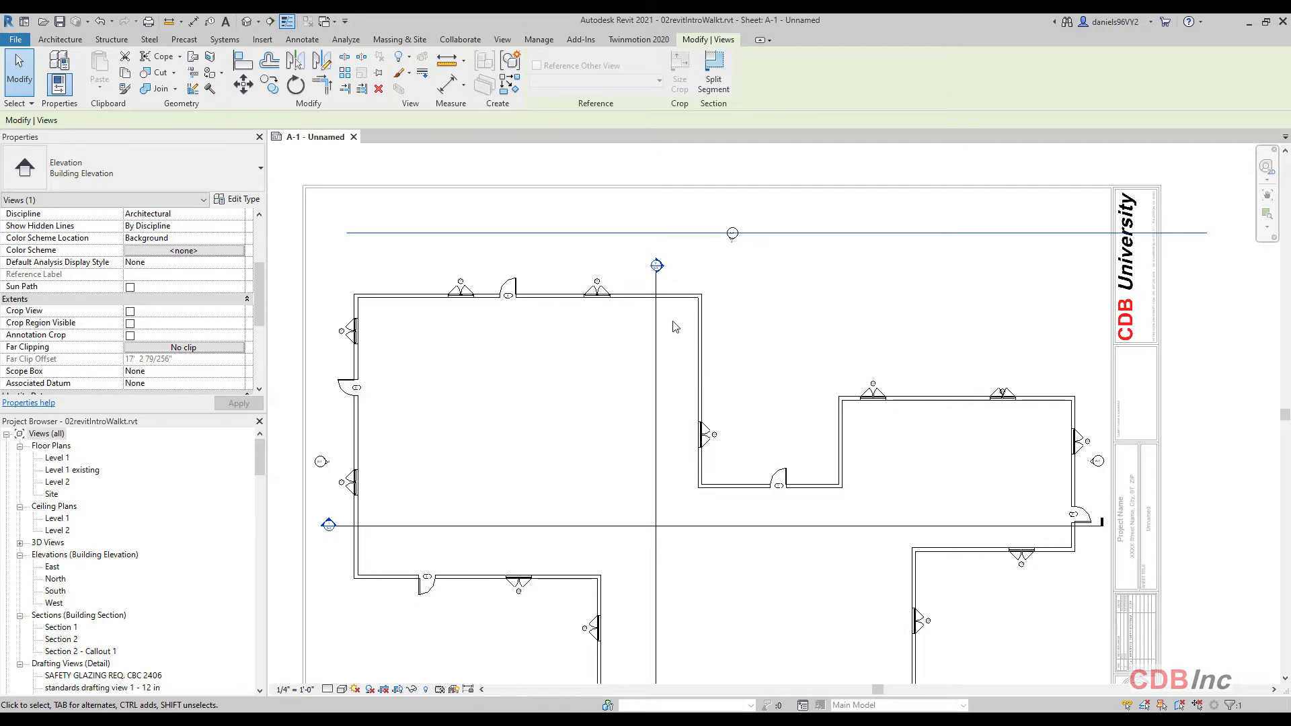
Go to the North elevation view from its marker and tile it beside sheet A-1 with WT
right_click(733, 246)
left_click(778, 328)
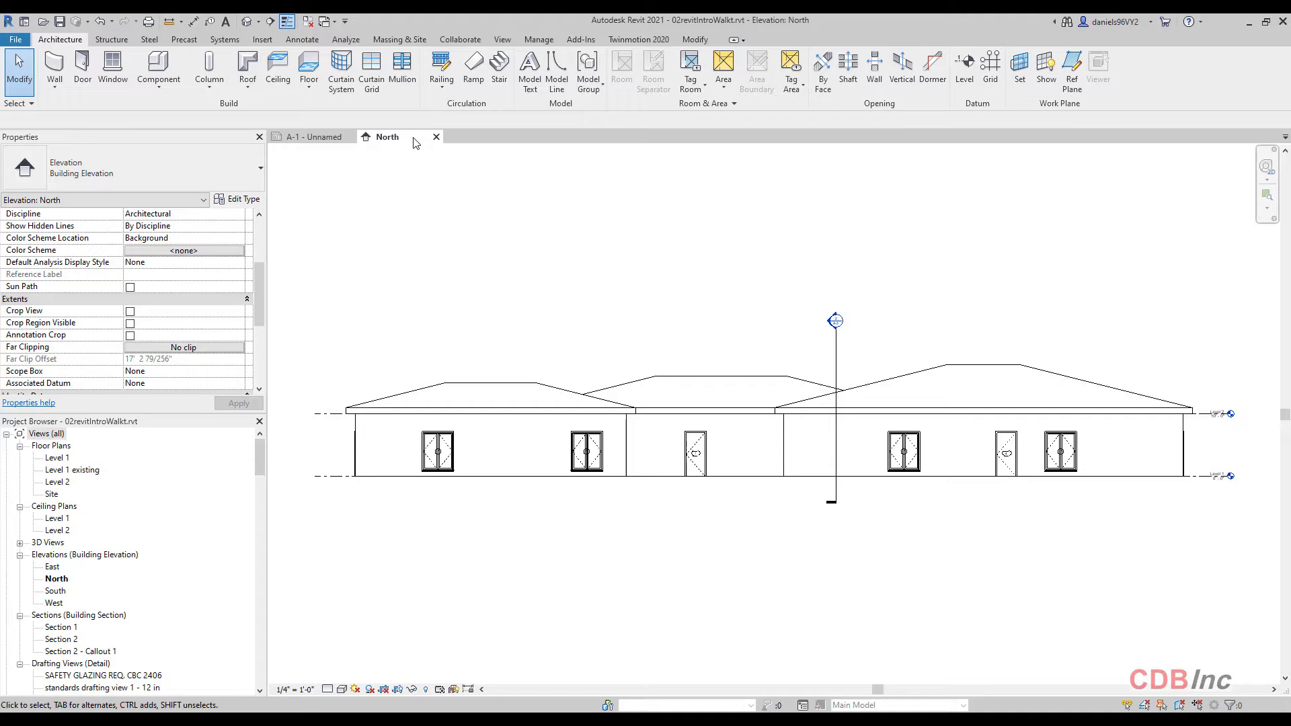
key("w")
key("t")
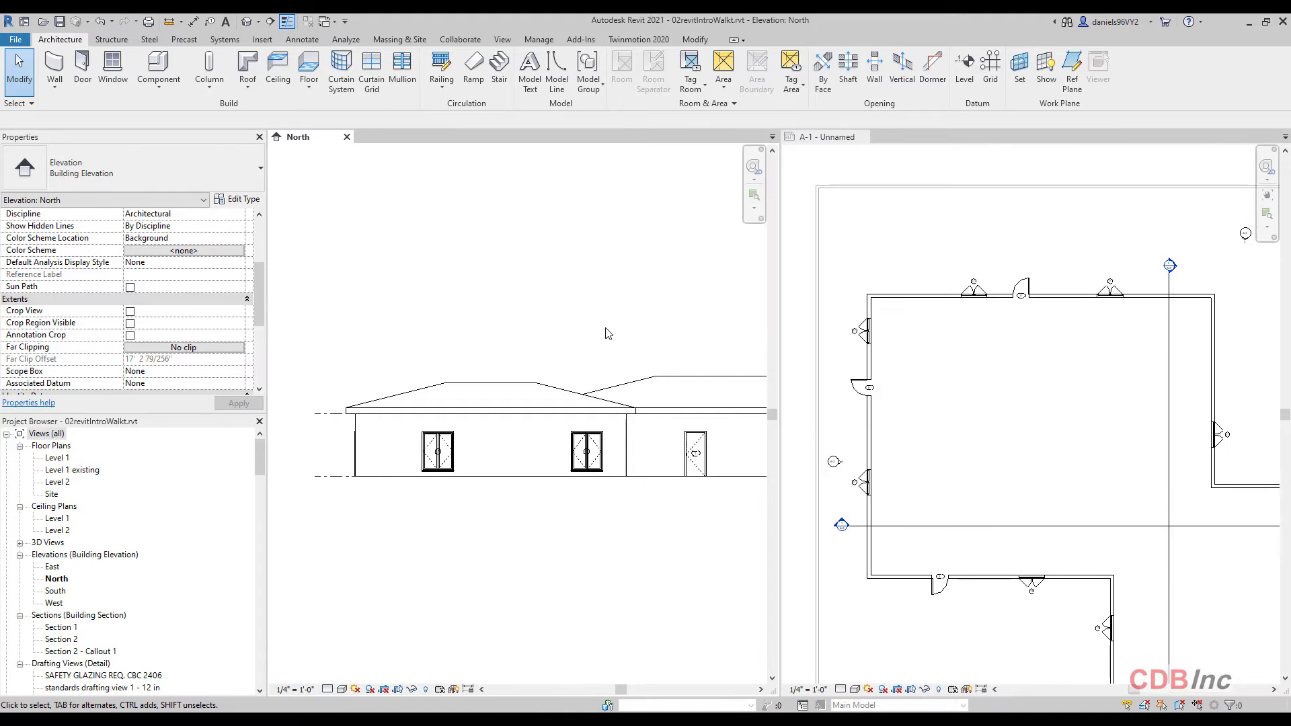
Zoom the elevation to show the whole house and reframe the A-1 plan
scroll(819, 459, "down", 1)
scroll(682, 503, "down", 3)
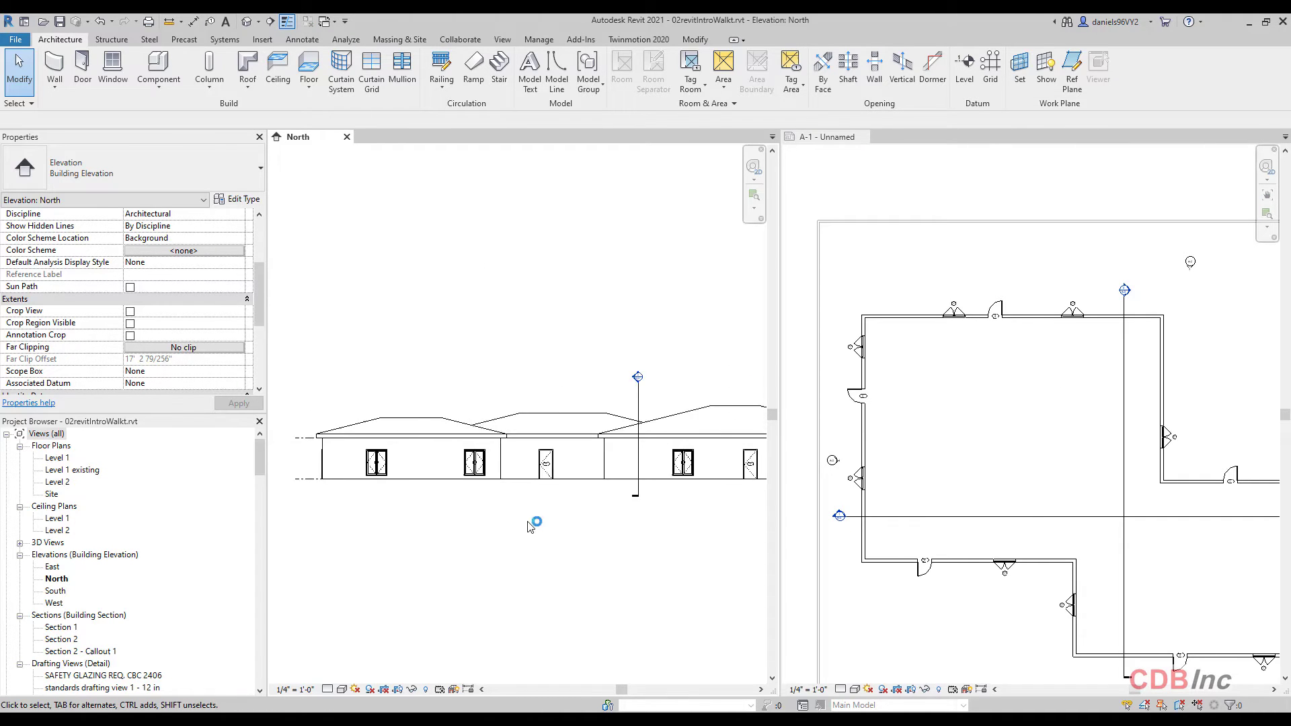
scroll(533, 522, "up", 2)
middle_click_drag(991, 426, 915, 412)
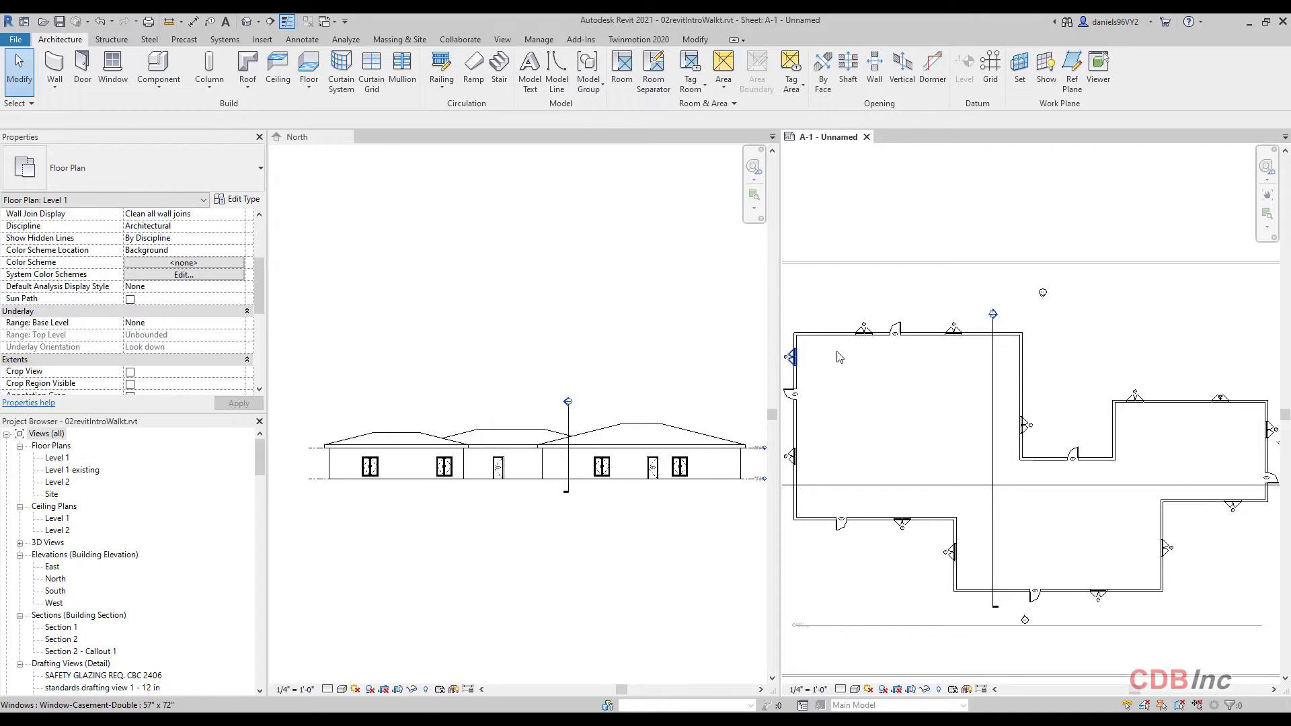
Set the North elevation's Far Clipping to Clip without line
left_click(1042, 294)
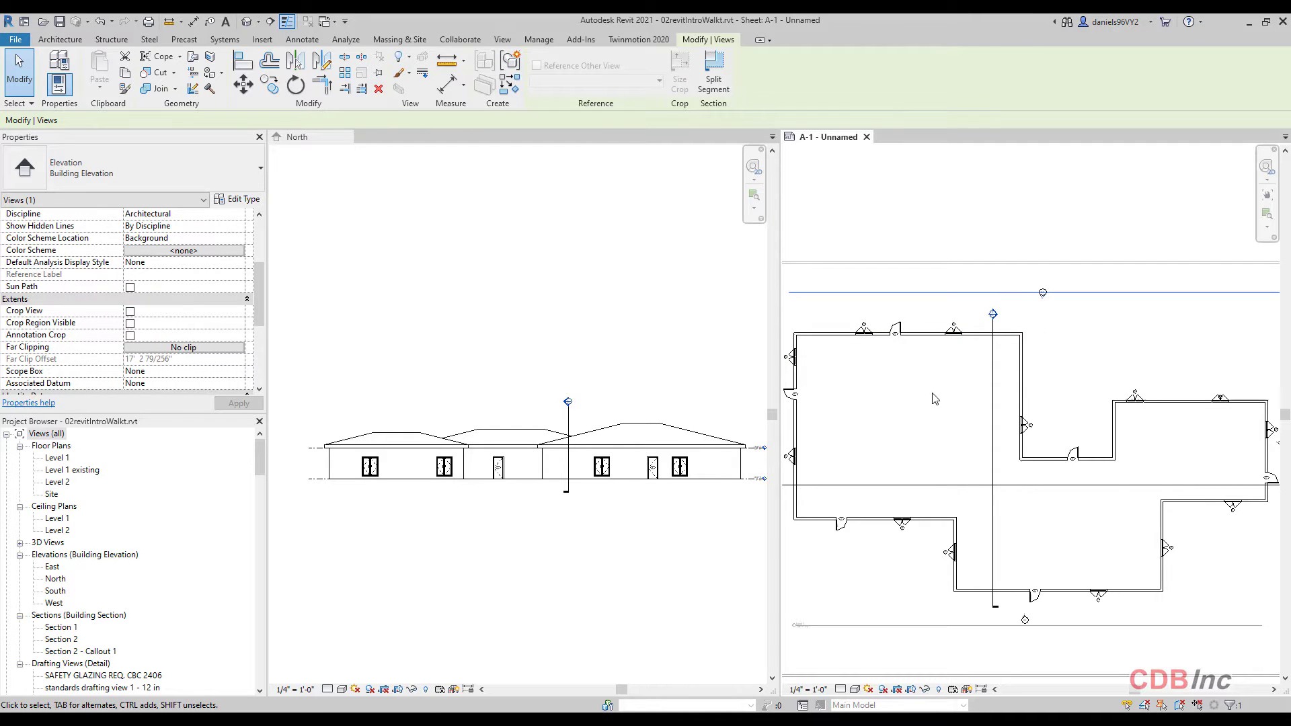
left_click(191, 348)
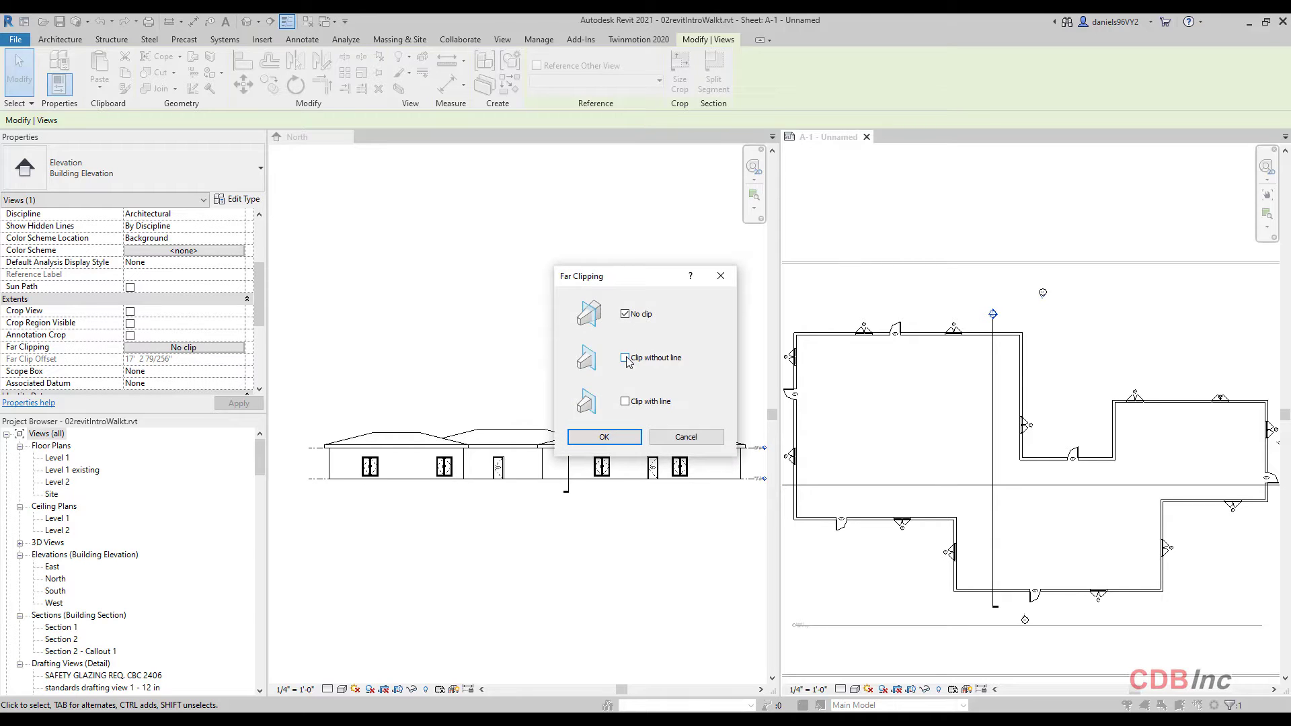
left_click(626, 359)
left_click(615, 437)
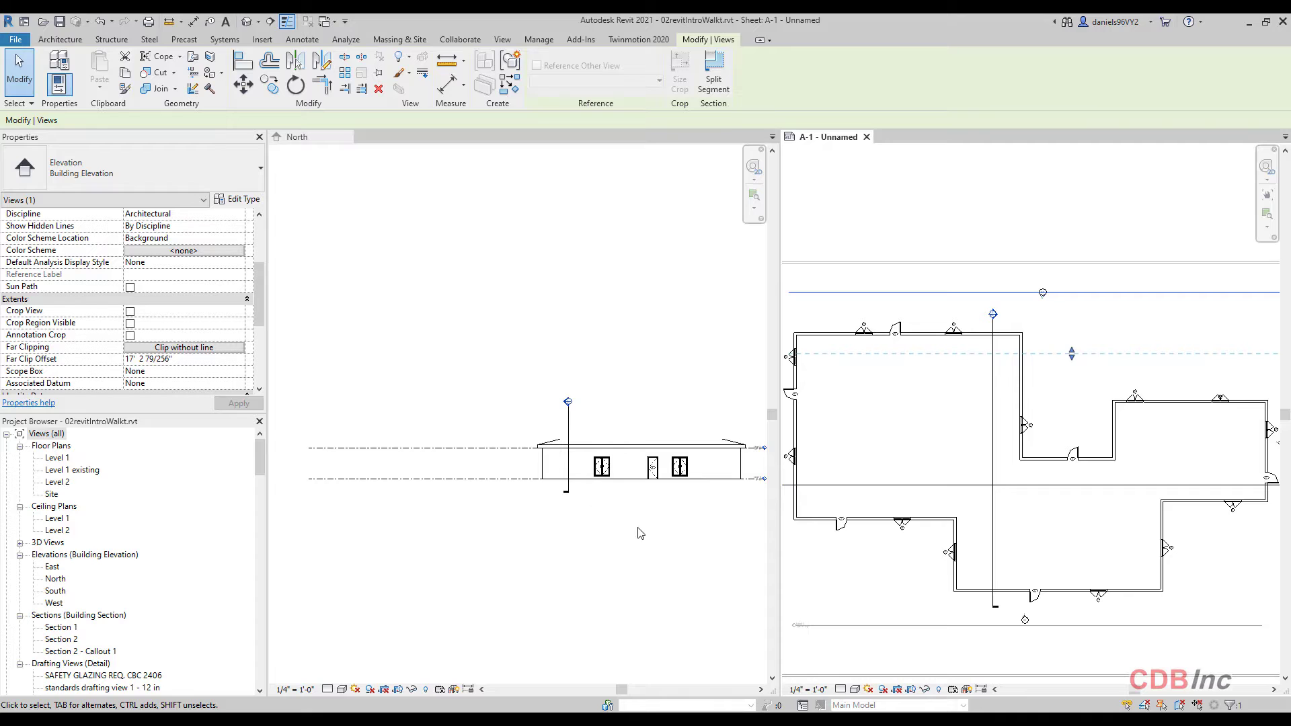
Reselect the North elevation in the A-1 plan to show its dashed far-clip boundary at 17' 2 79/256"
left_click(1079, 312)
left_click(1045, 299)
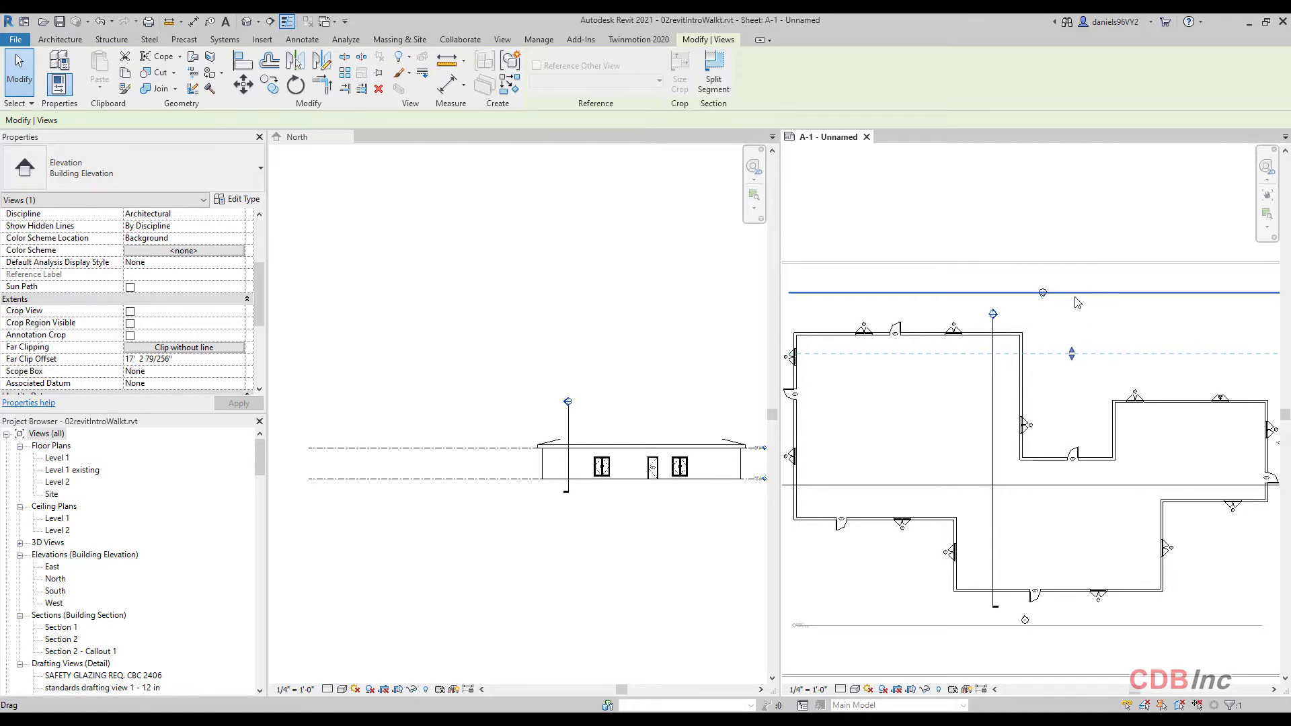
scroll(1046, 303, "up", 3)
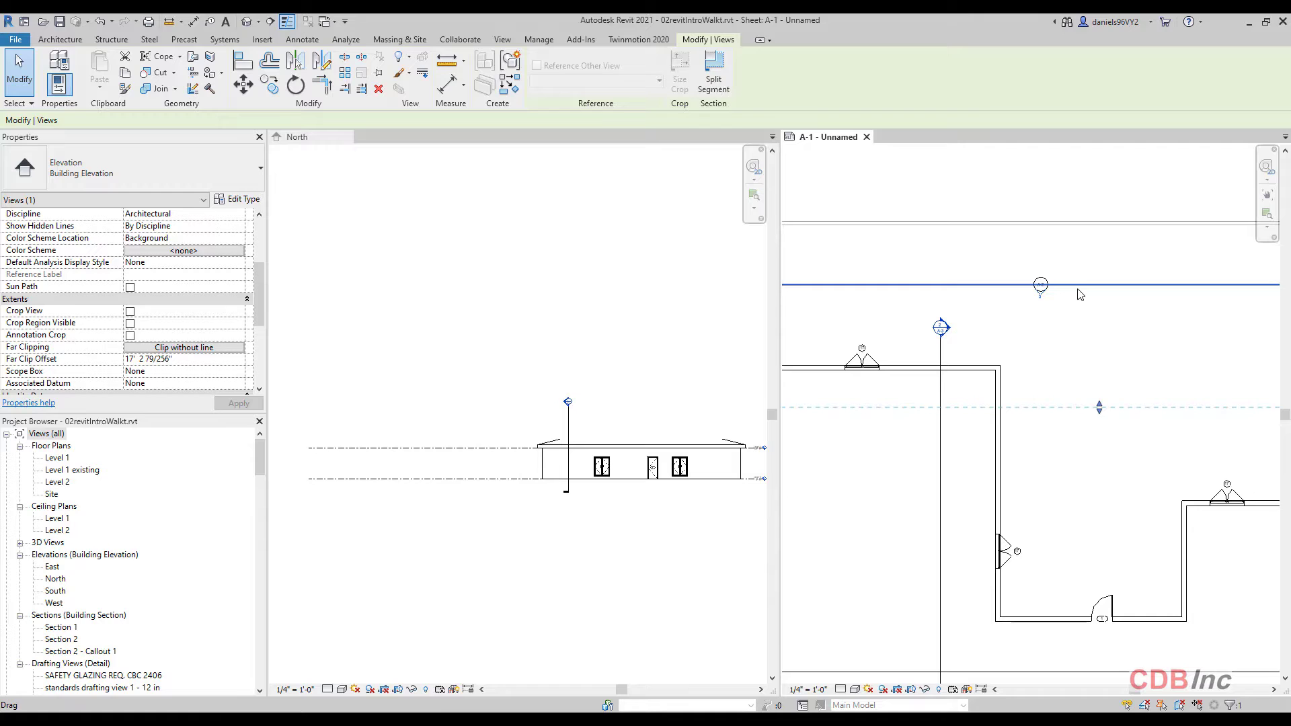
scroll(1080, 340, "down", 1)
left_click(1081, 341)
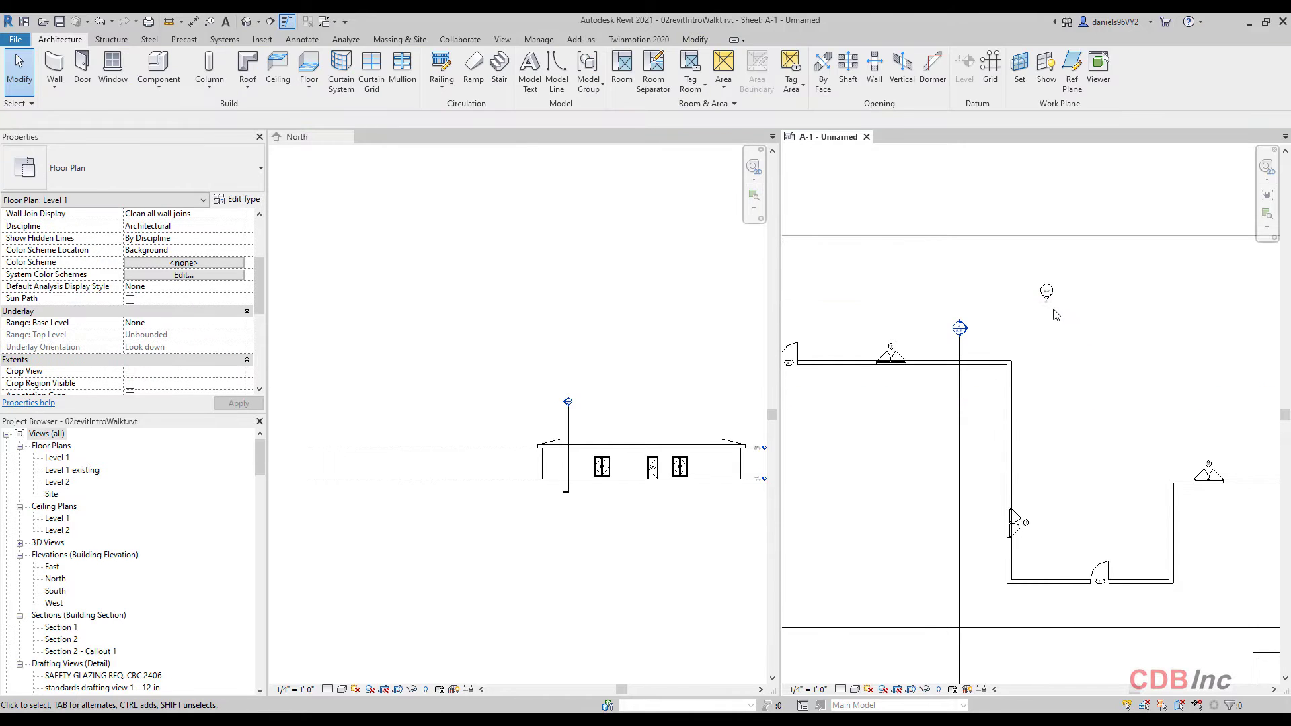
left_click(1055, 292)
scroll(1042, 361, "down", 2)
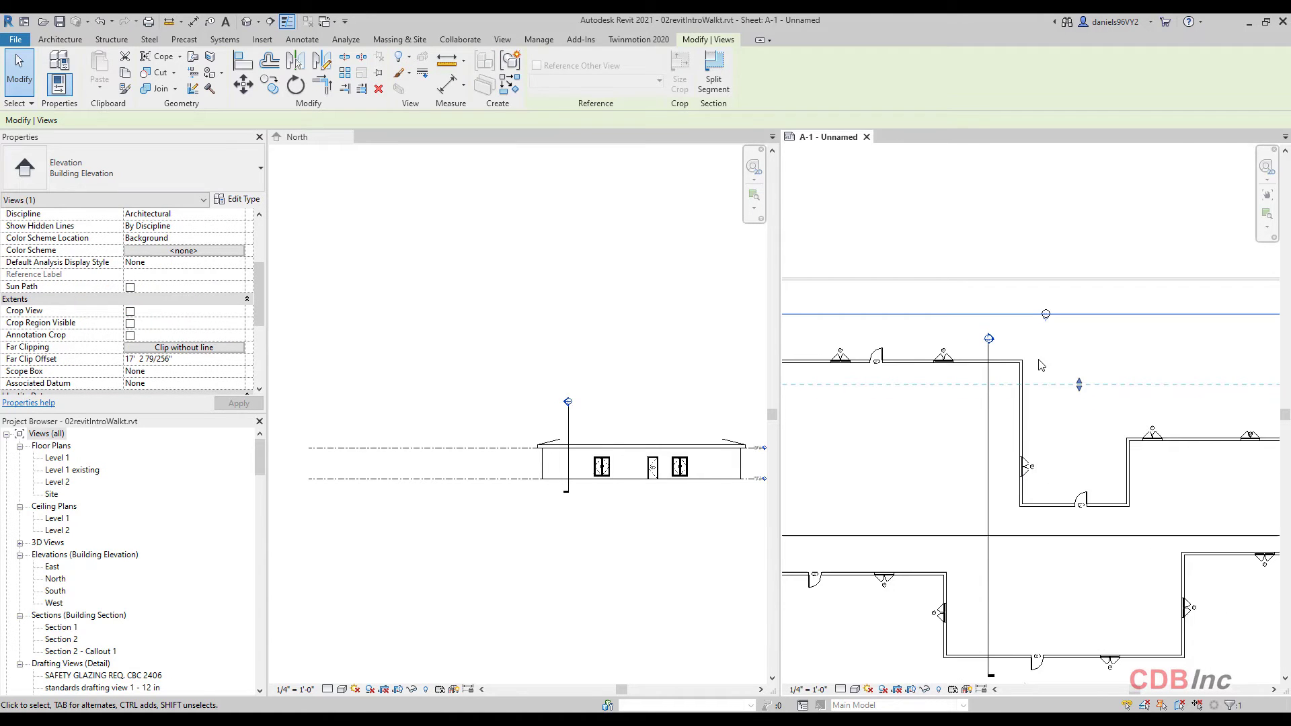
scroll(1024, 406, "down", 3)
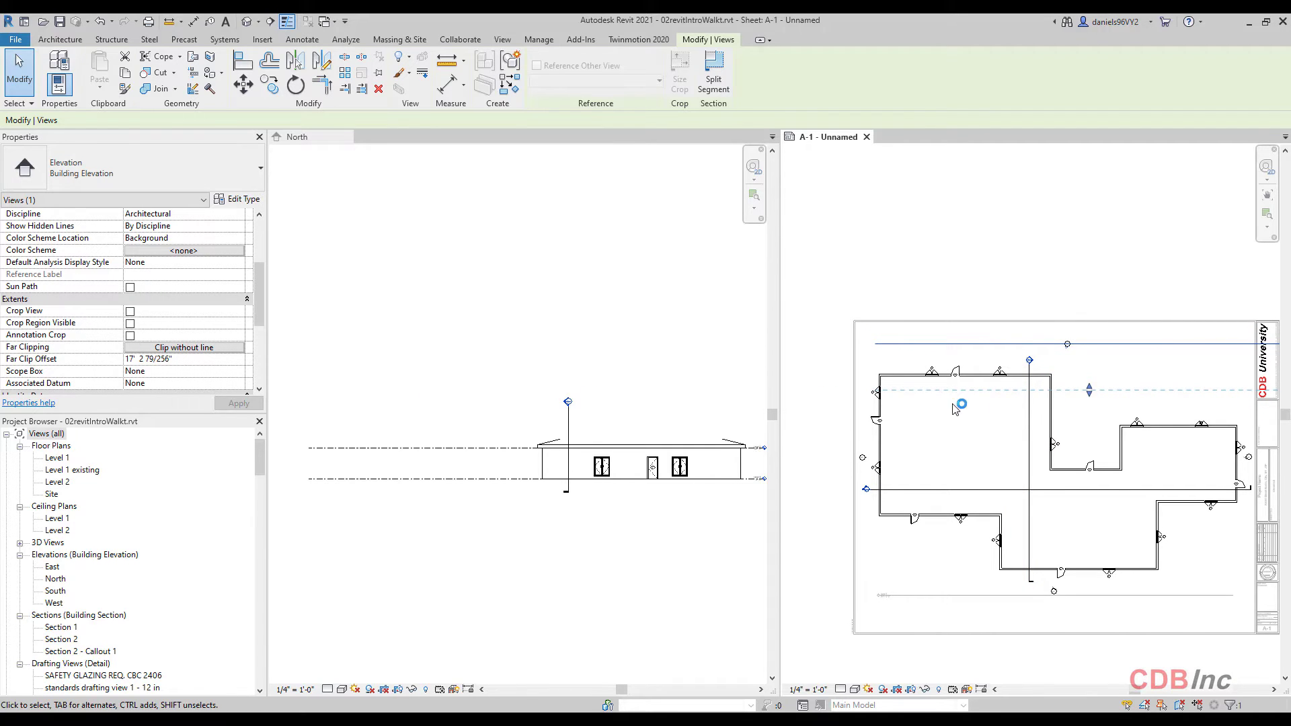
scroll(1079, 411, "up", 2)
Drag the far-clip boundary back and forth, ending at a 20' 7 141/256" offset showing only the nearest wing
left_click_drag(1112, 378, 1111, 381)
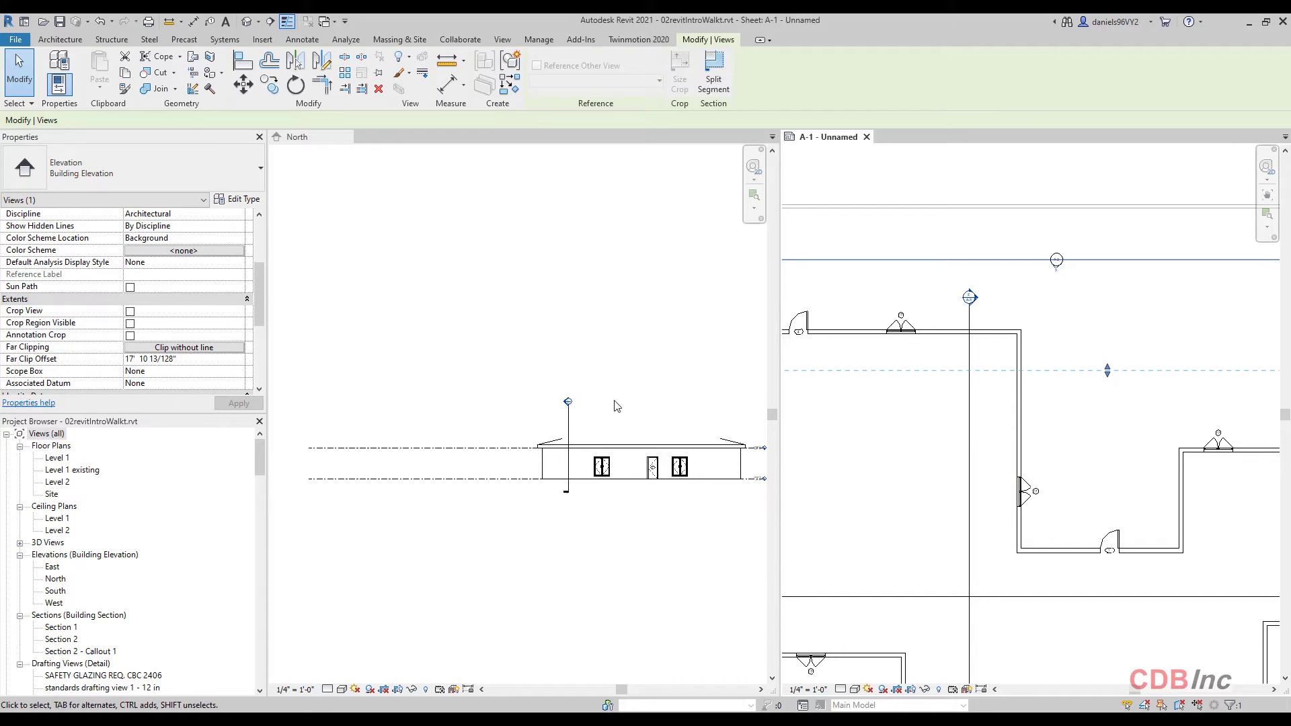
left_click_drag(1107, 370, 1106, 464)
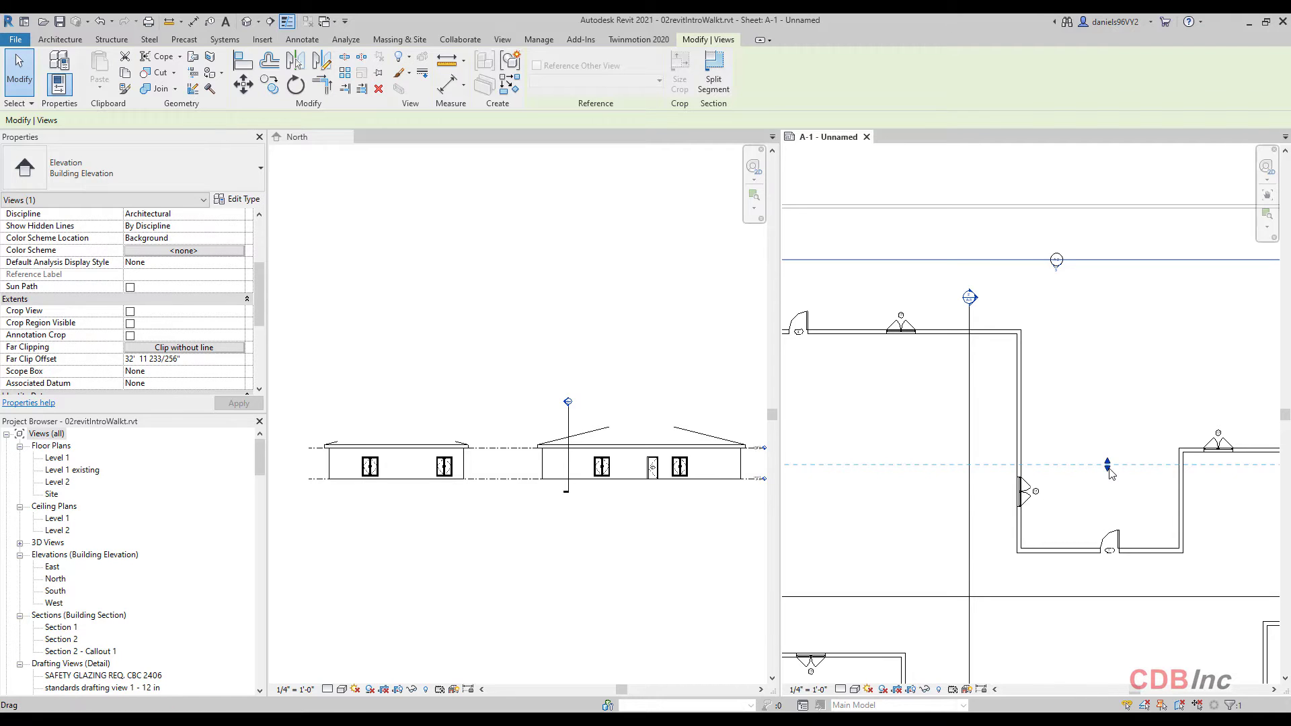
left_click_drag(1108, 471, 1109, 568)
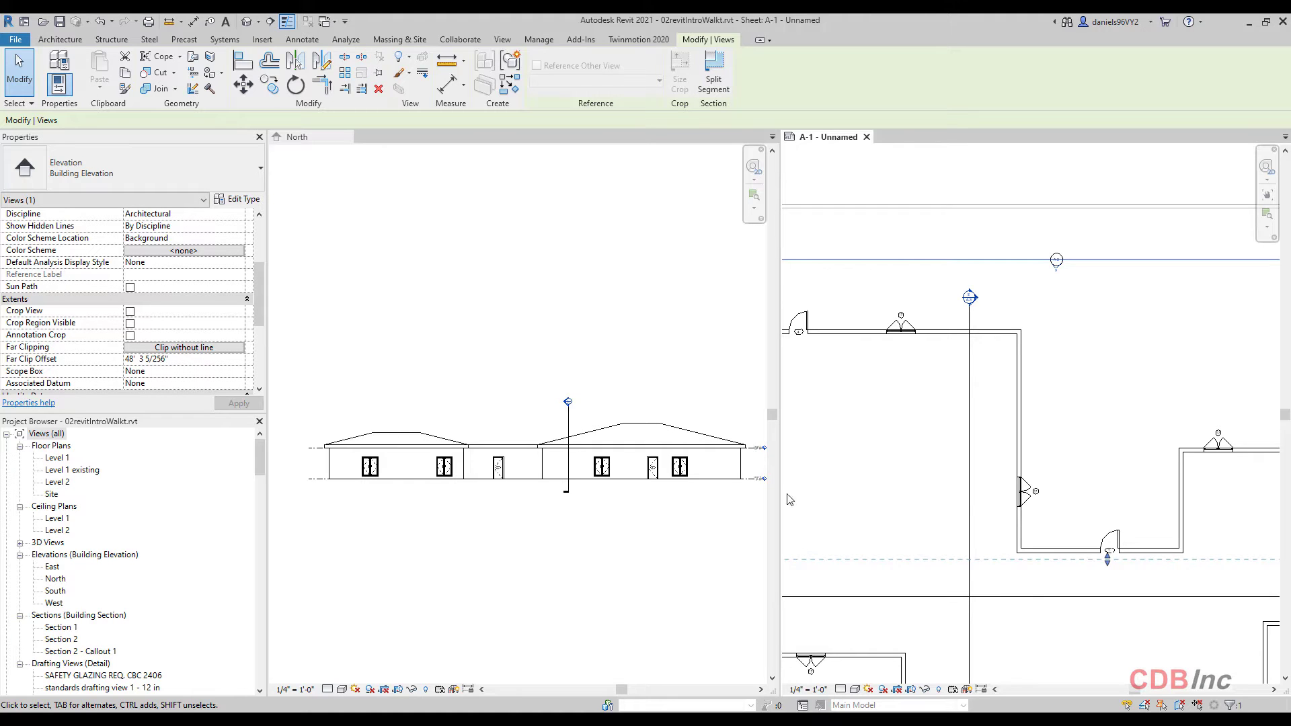
scroll(1089, 511, "down", 3)
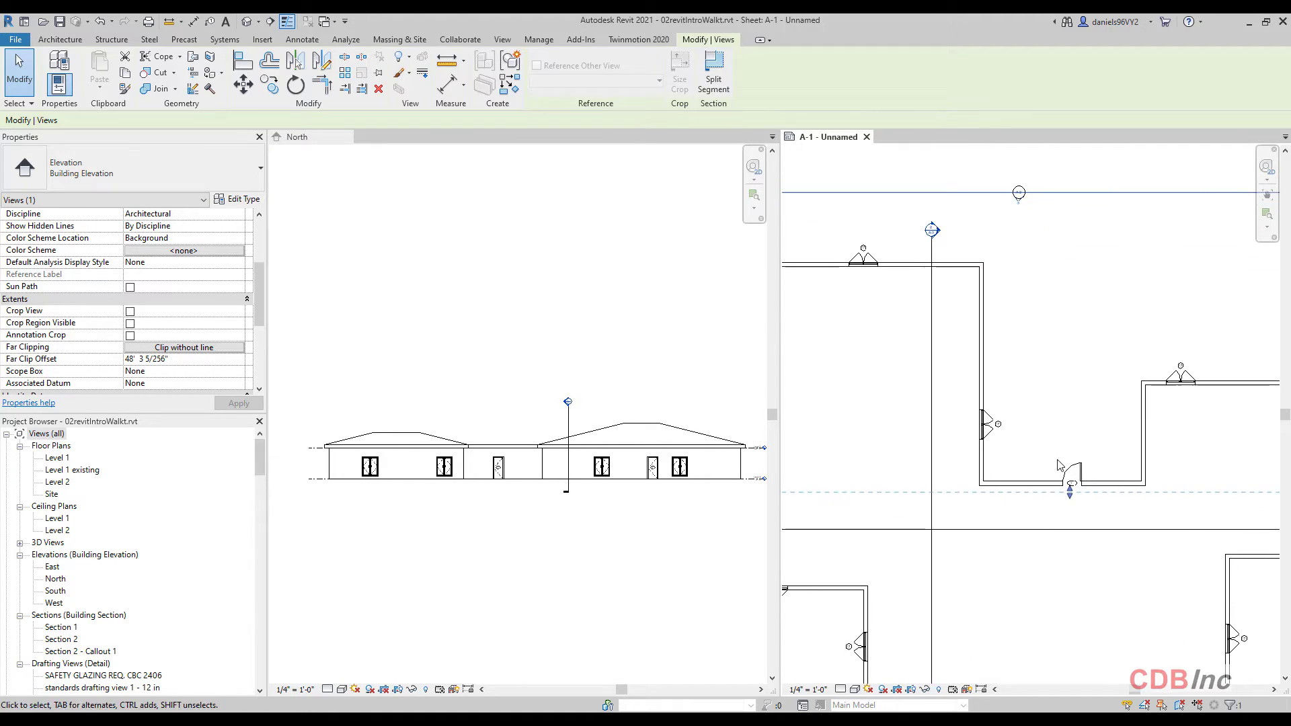
left_click_drag(1069, 495, 1073, 361)
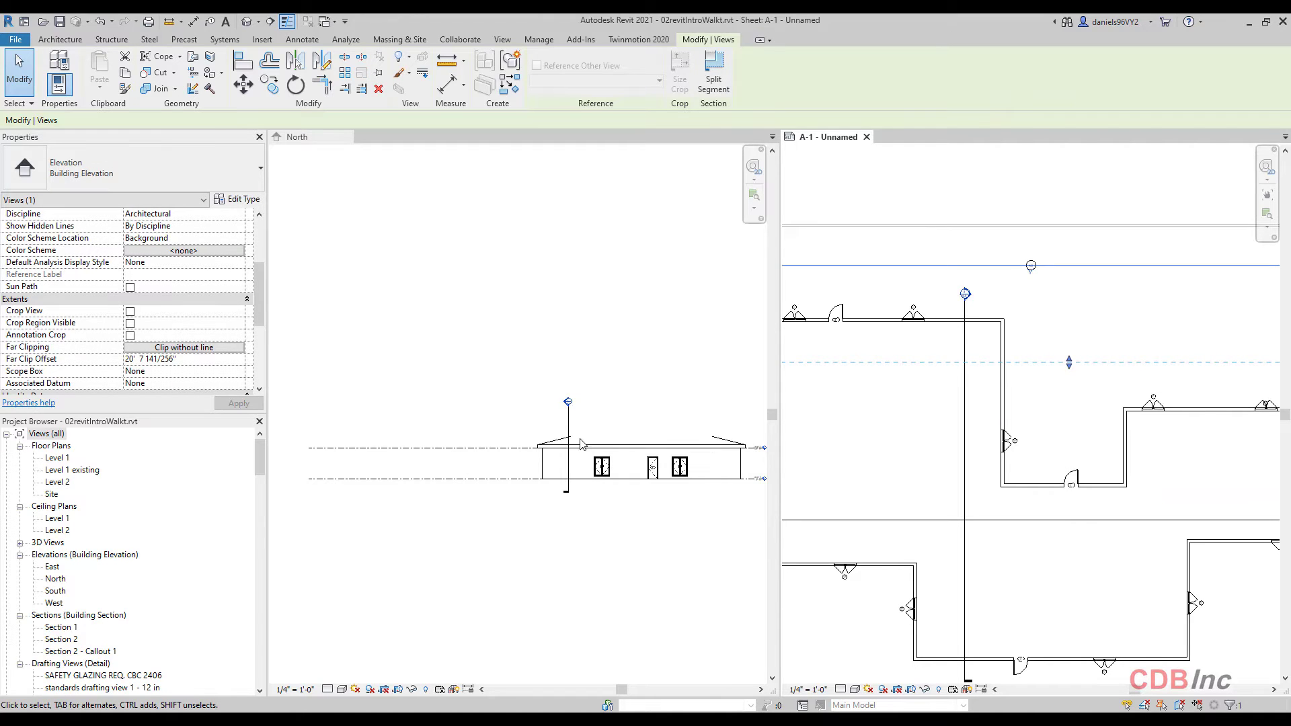
Change the elevation's Far Clipping from Clip without line to Clip with line, then clear the selection
left_click(188, 348)
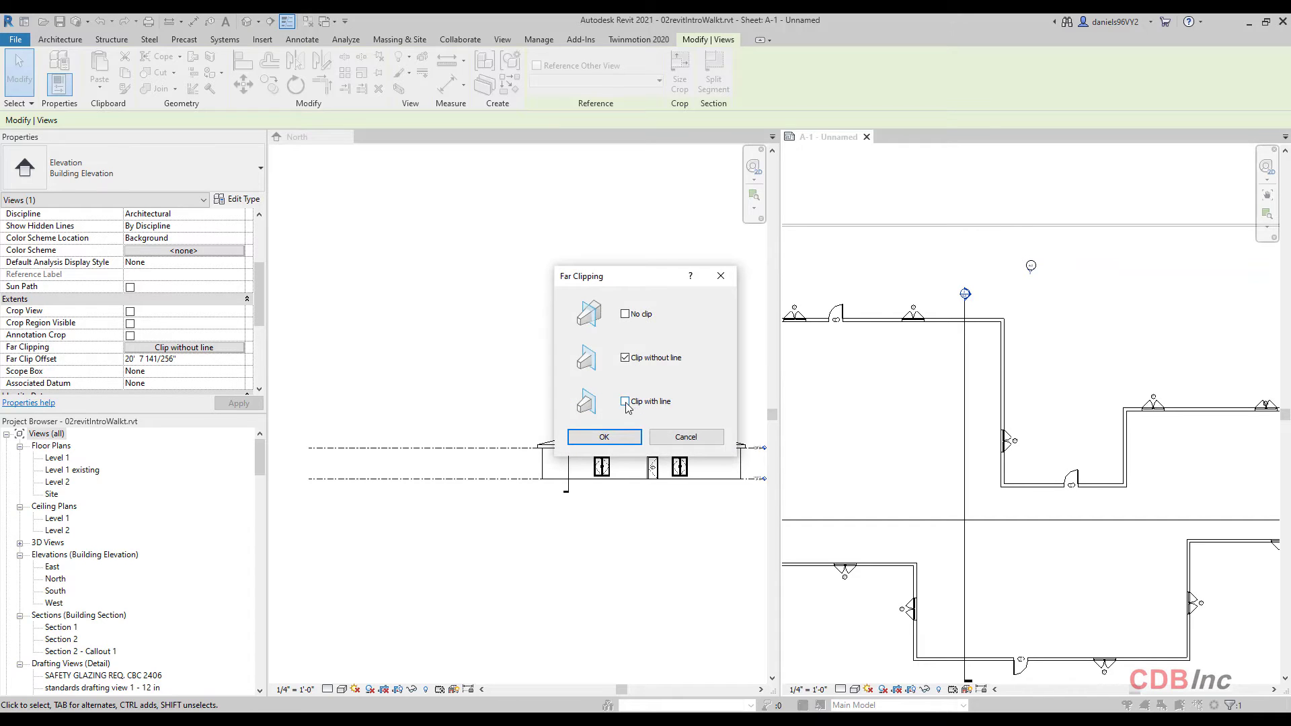
left_click(625, 401)
left_click(604, 437)
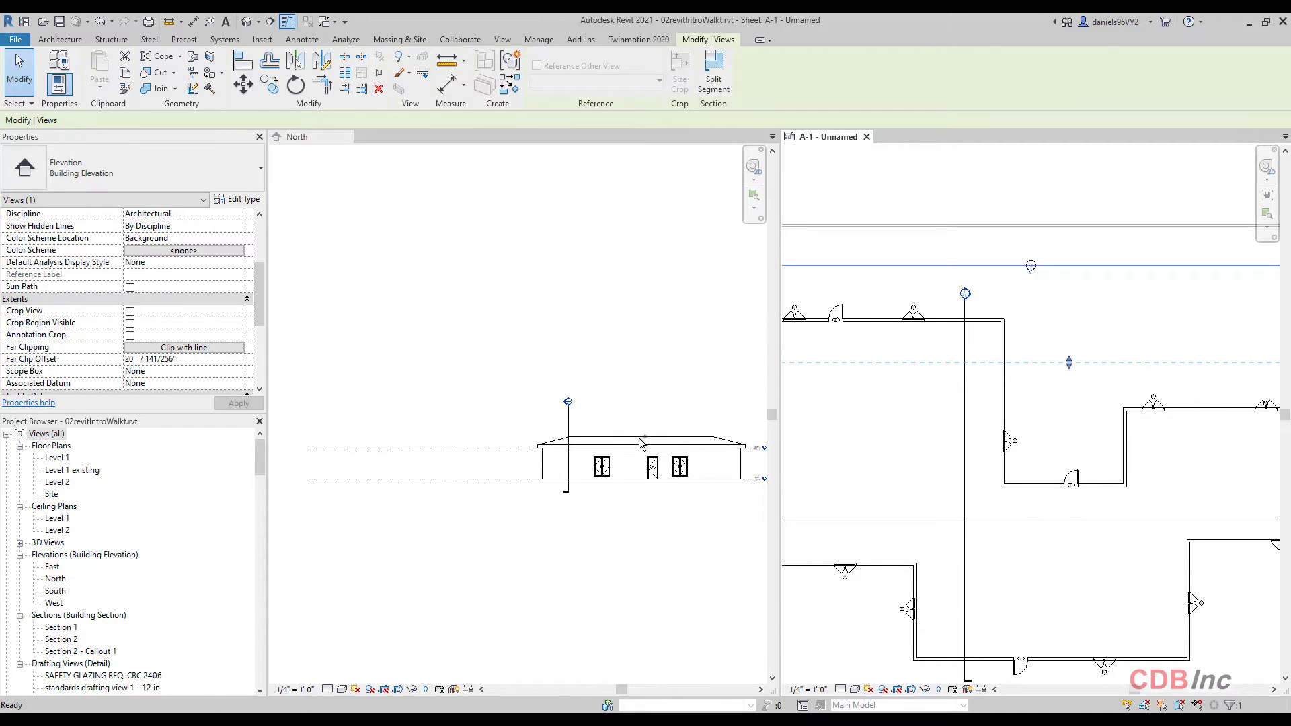
key("Escape")
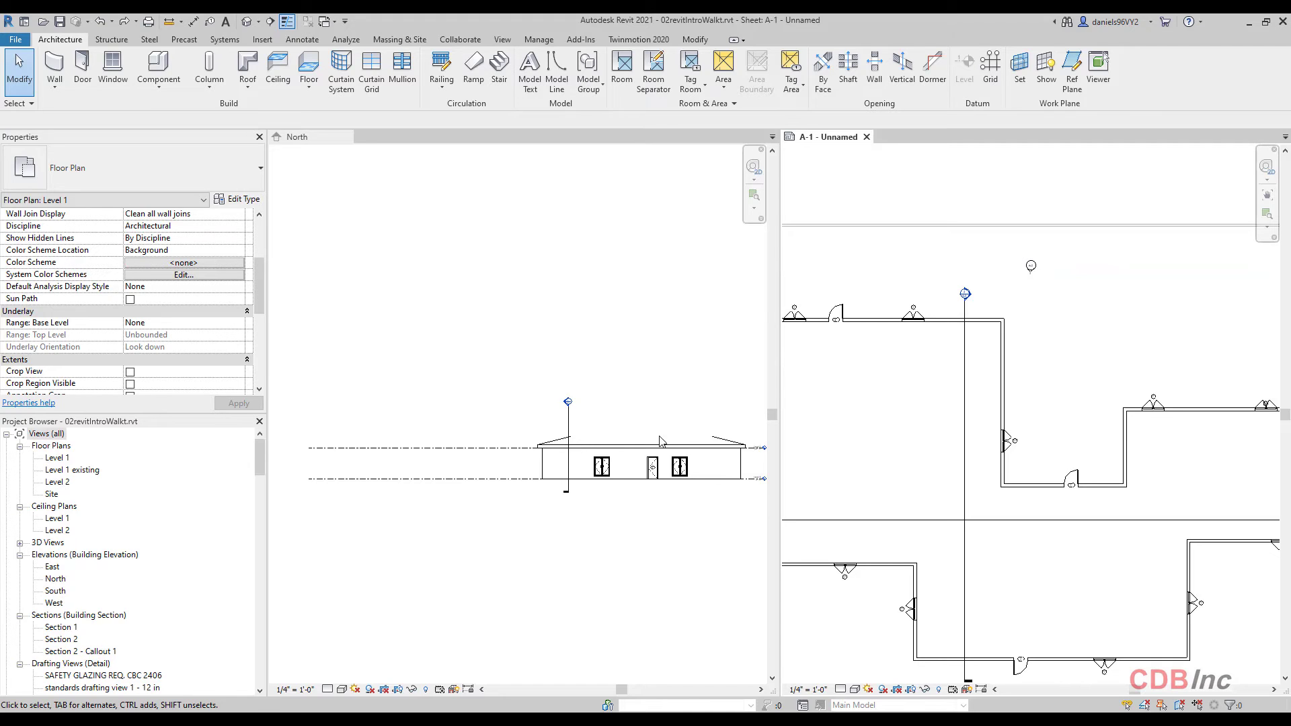
Recentre the North elevation view and set its Far Clipping to Clip with line
left_click(605, 514)
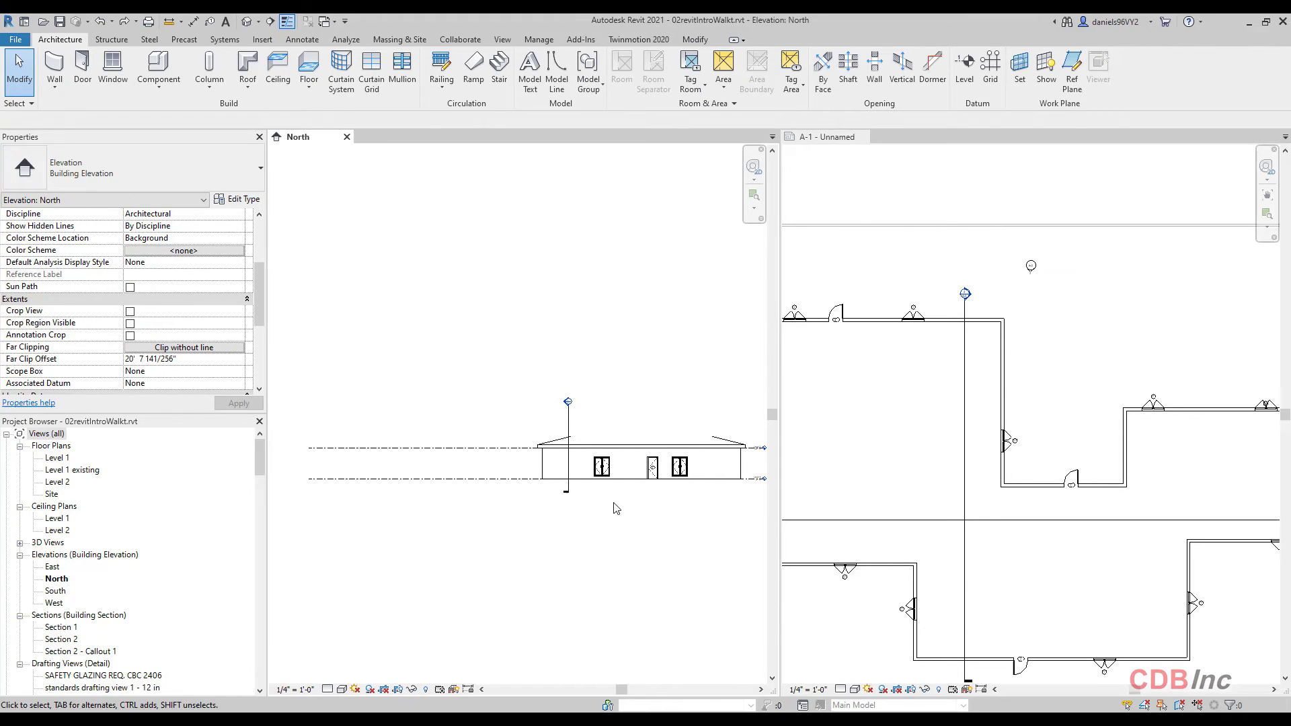
scroll(565, 523, "up", 2)
middle_click_drag(585, 455, 554, 445)
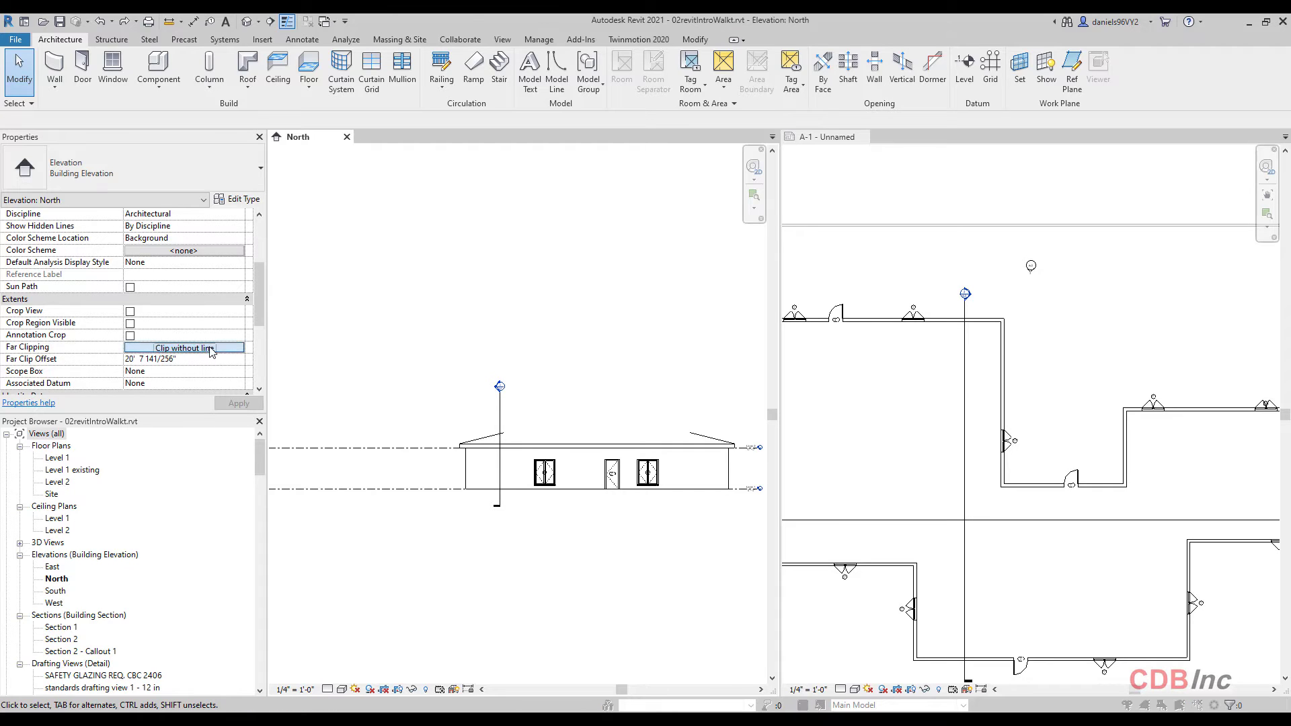
left_click(184, 346)
left_click(624, 402)
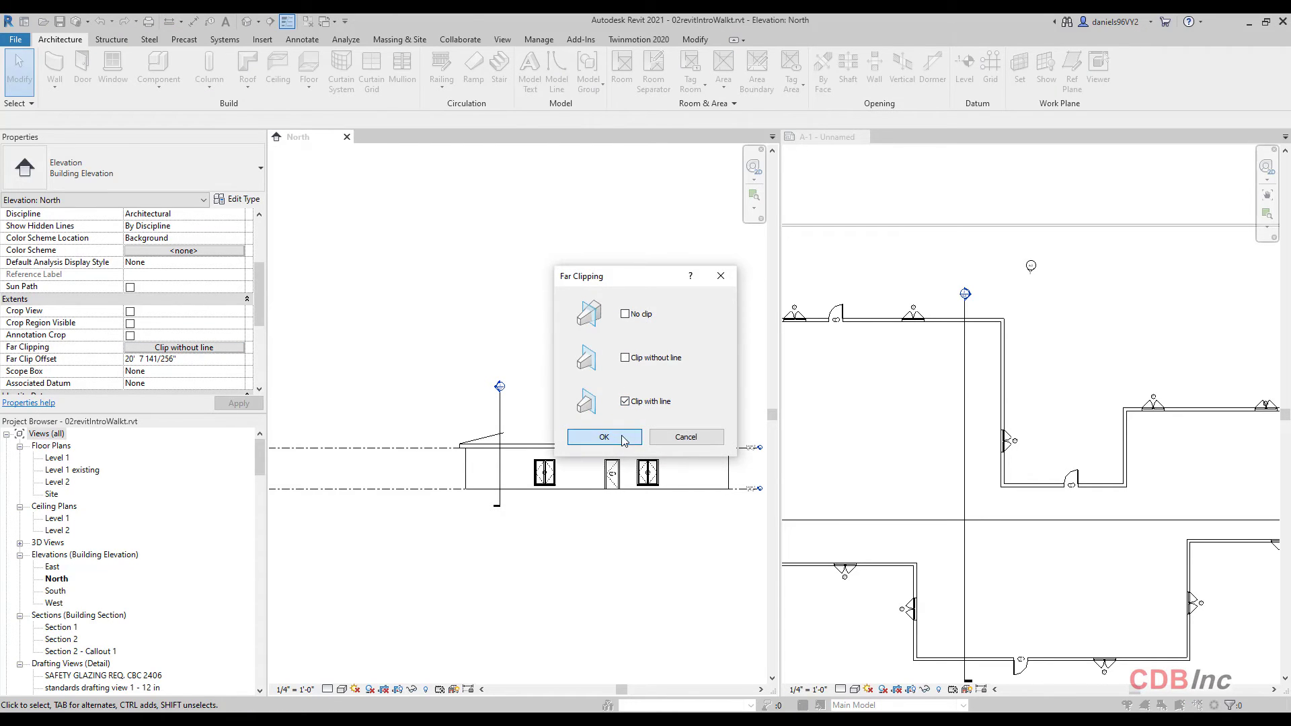
left_click(604, 437)
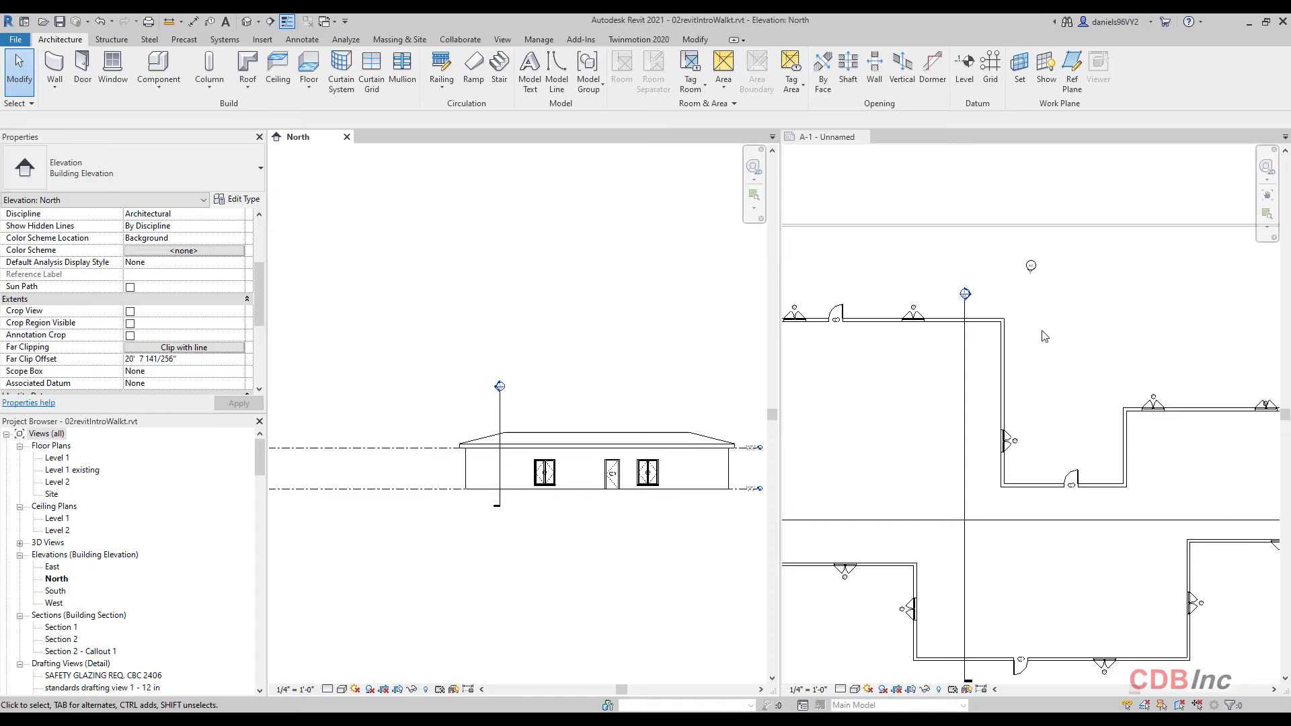
In the A-1 plan, drag the North elevation's far-clip boundary back past the whole building
left_click(1032, 280)
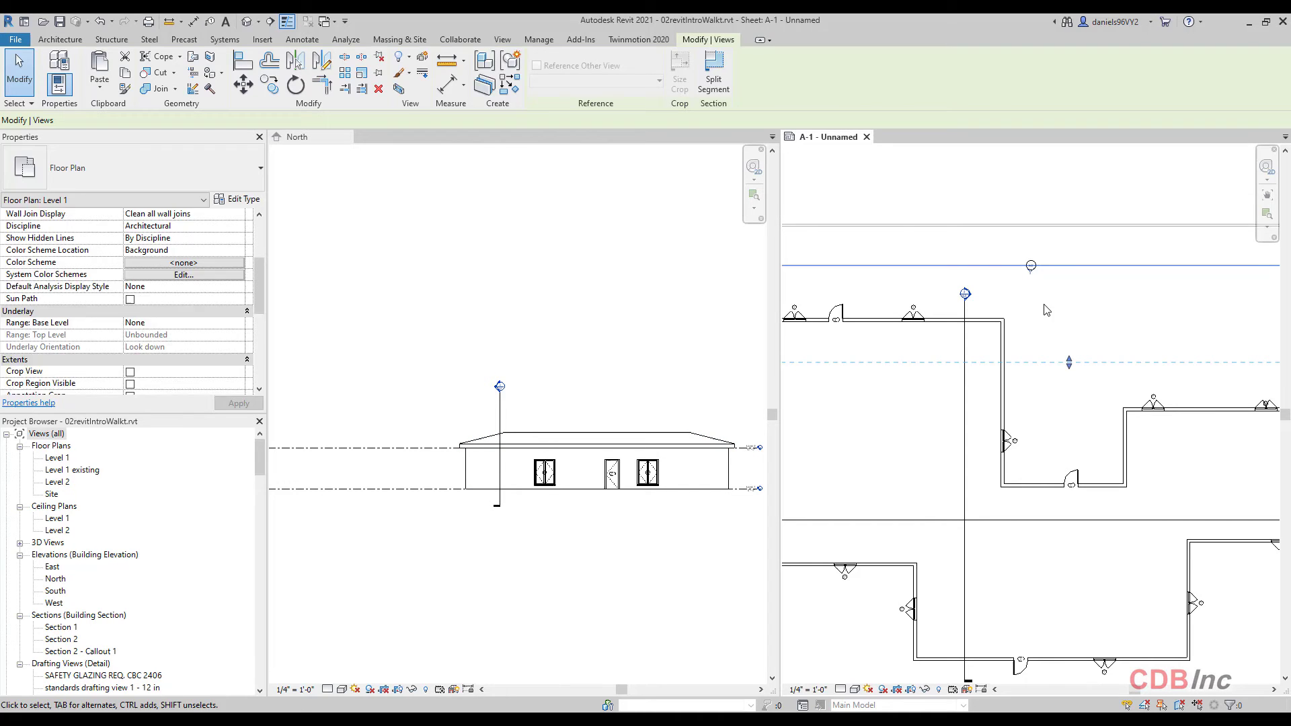
left_click(1069, 363)
left_click_drag(1069, 362, 1069, 416)
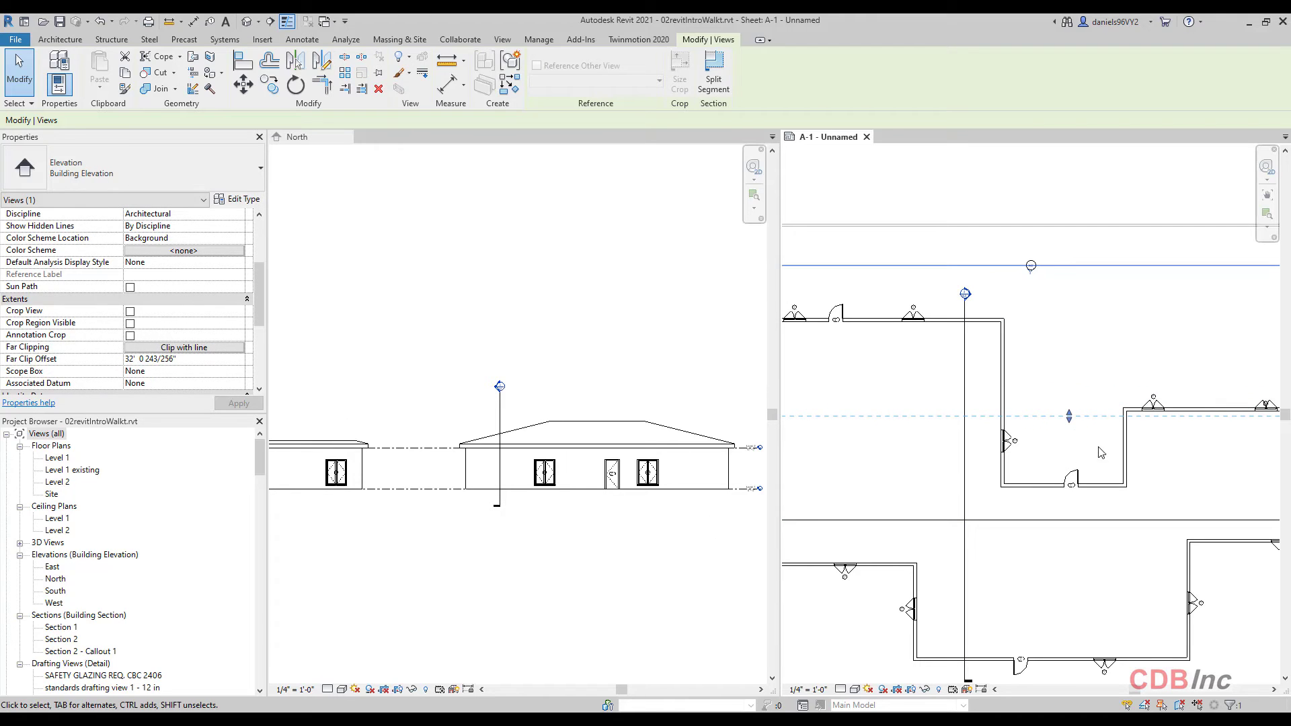
left_click_drag(1071, 422, 1065, 495)
scroll(1069, 470, "down", 2)
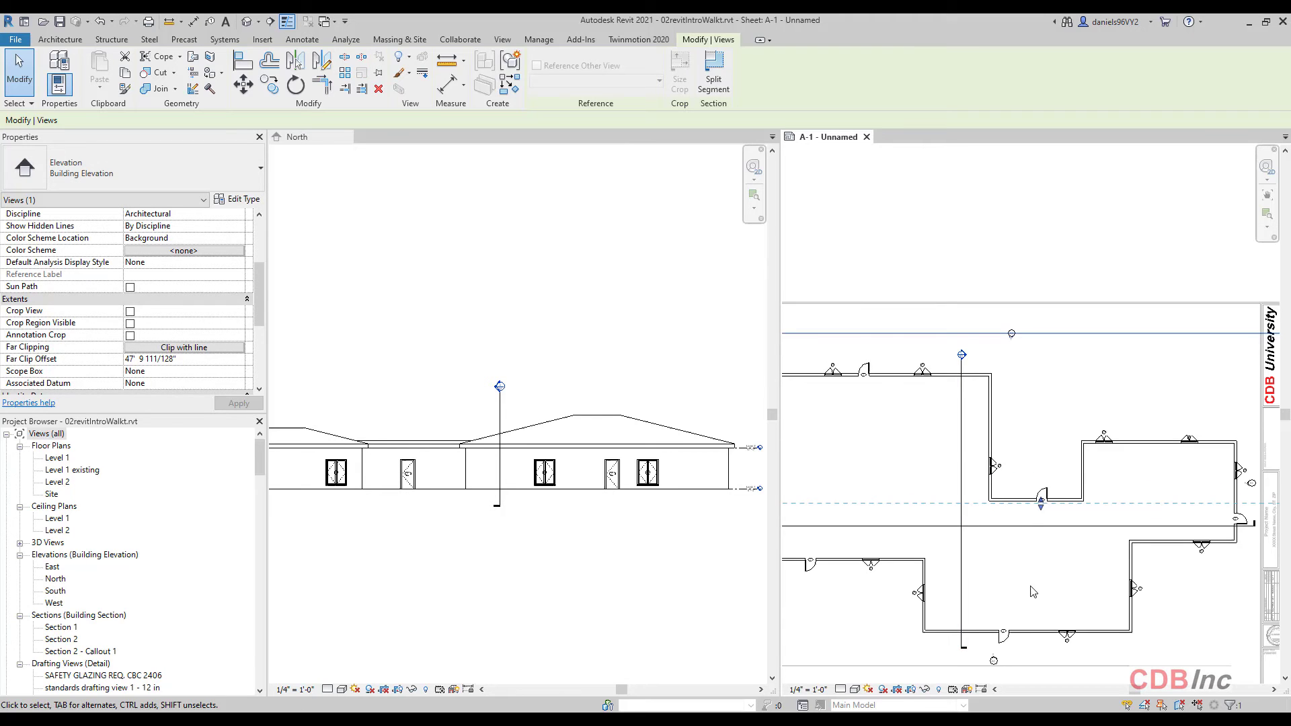
left_click_drag(1065, 405, 1065, 485)
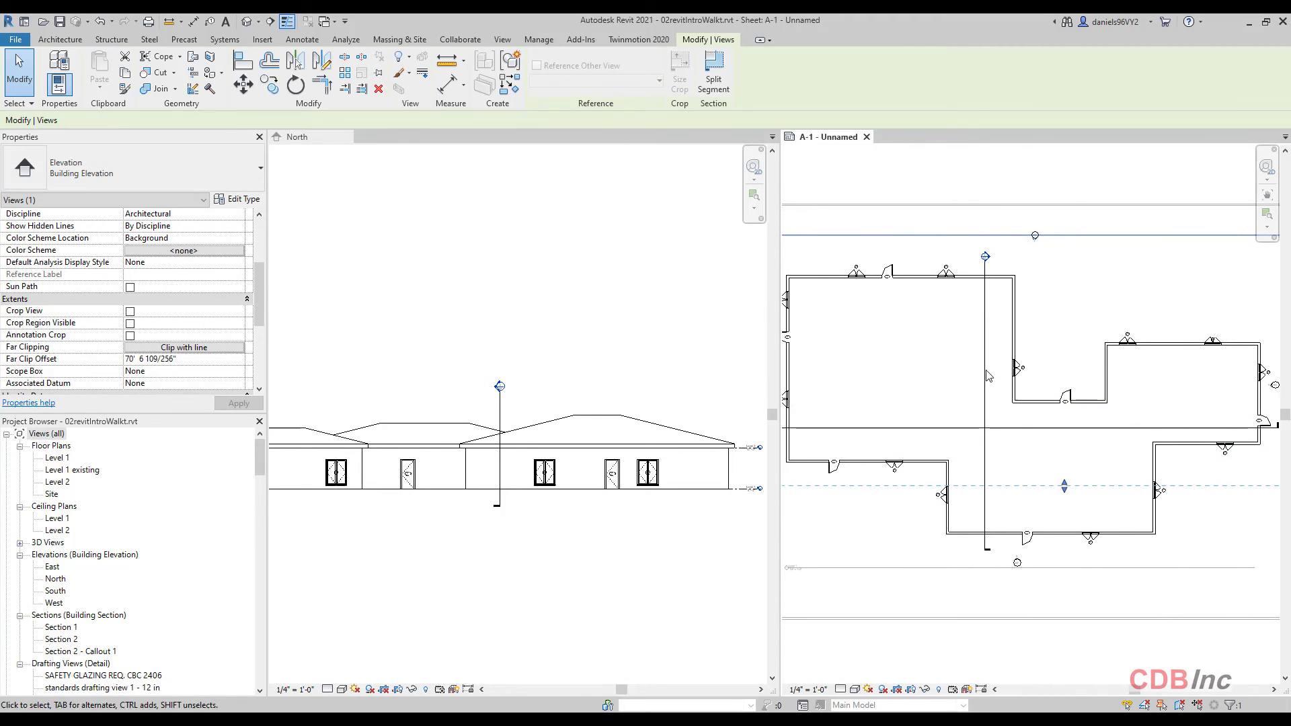
Set Far Clipping to No clip so the North elevation shows the full house
left_click(184, 348)
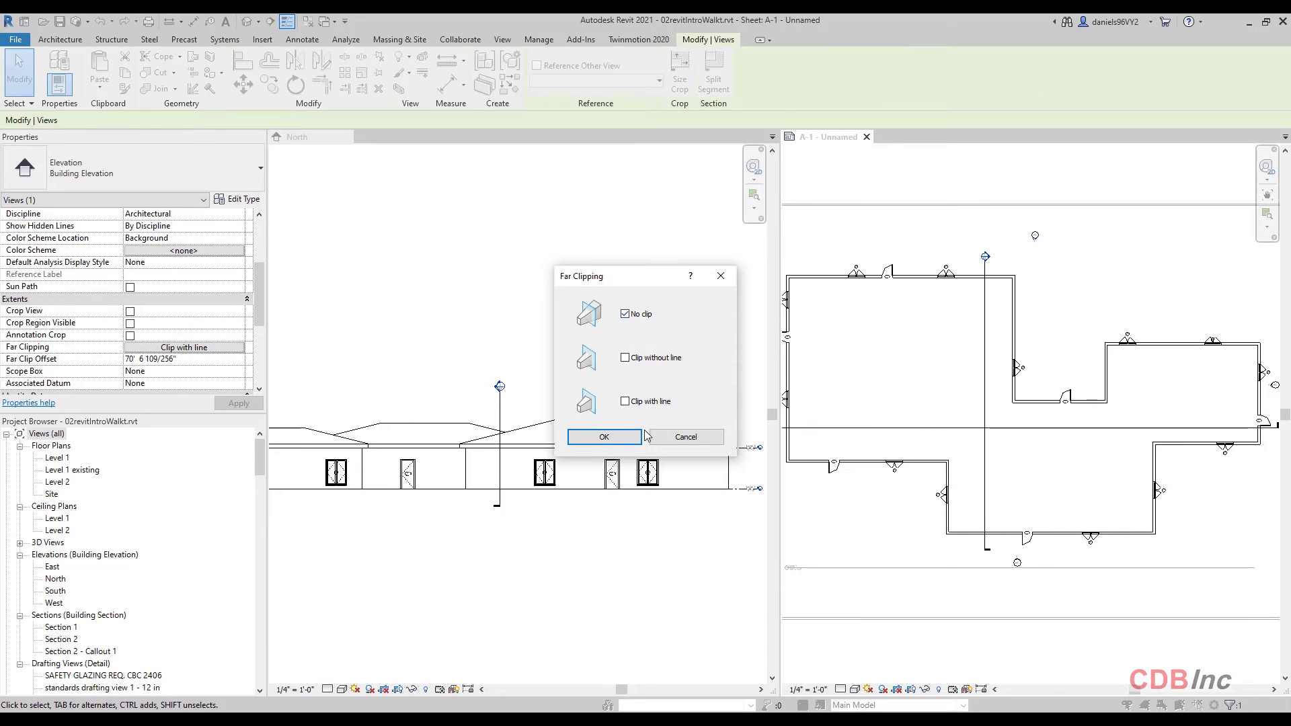
left_click(609, 437)
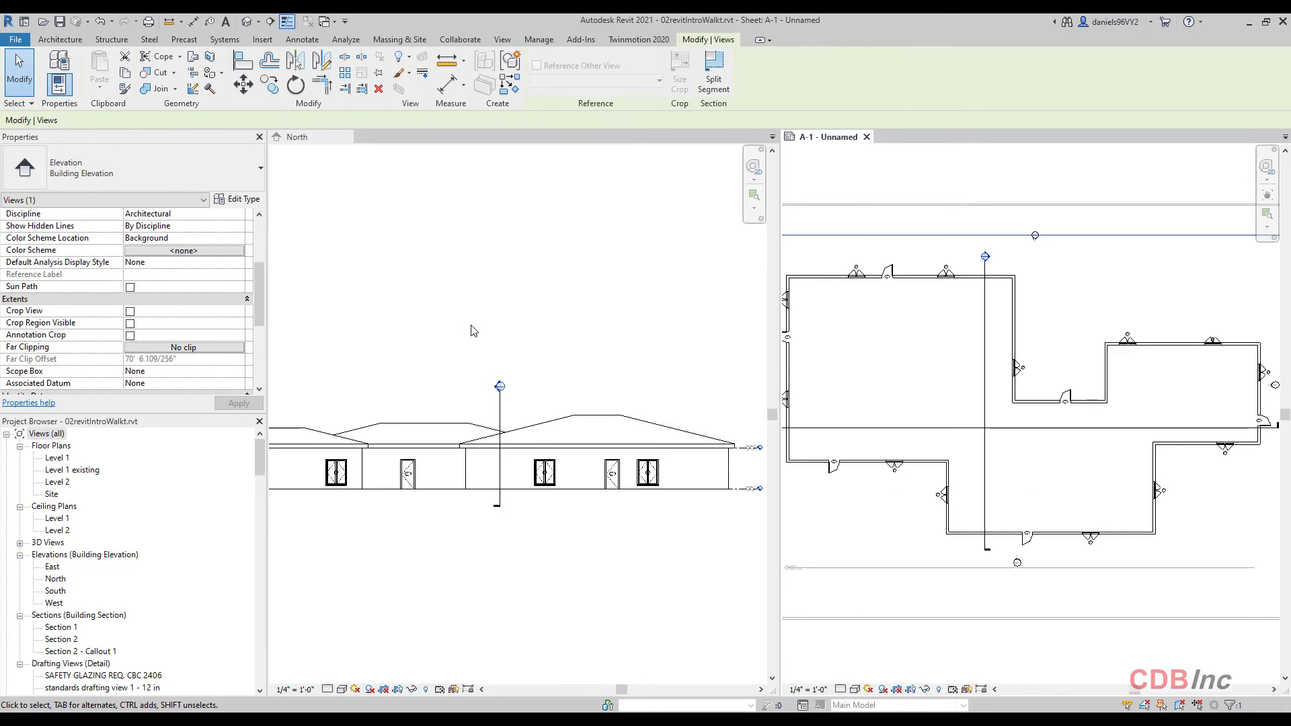
left_click(498, 331)
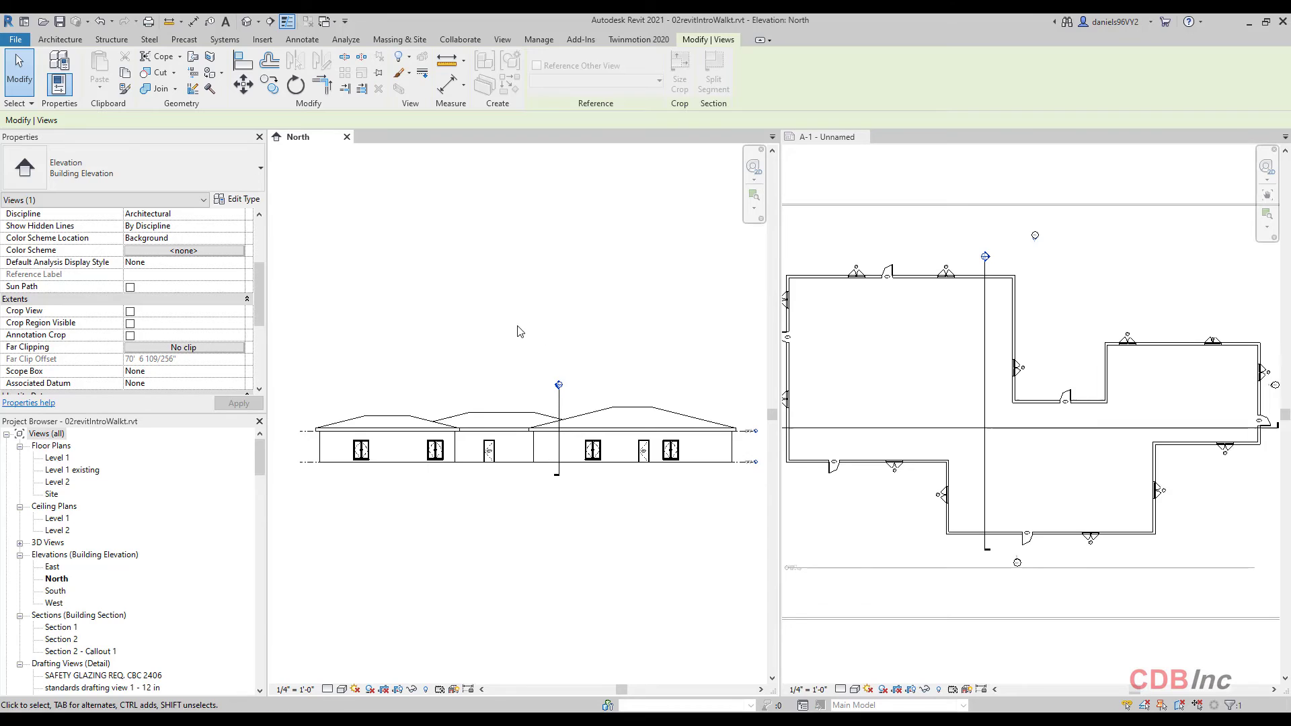
middle_click_drag(518, 331, 511, 341)
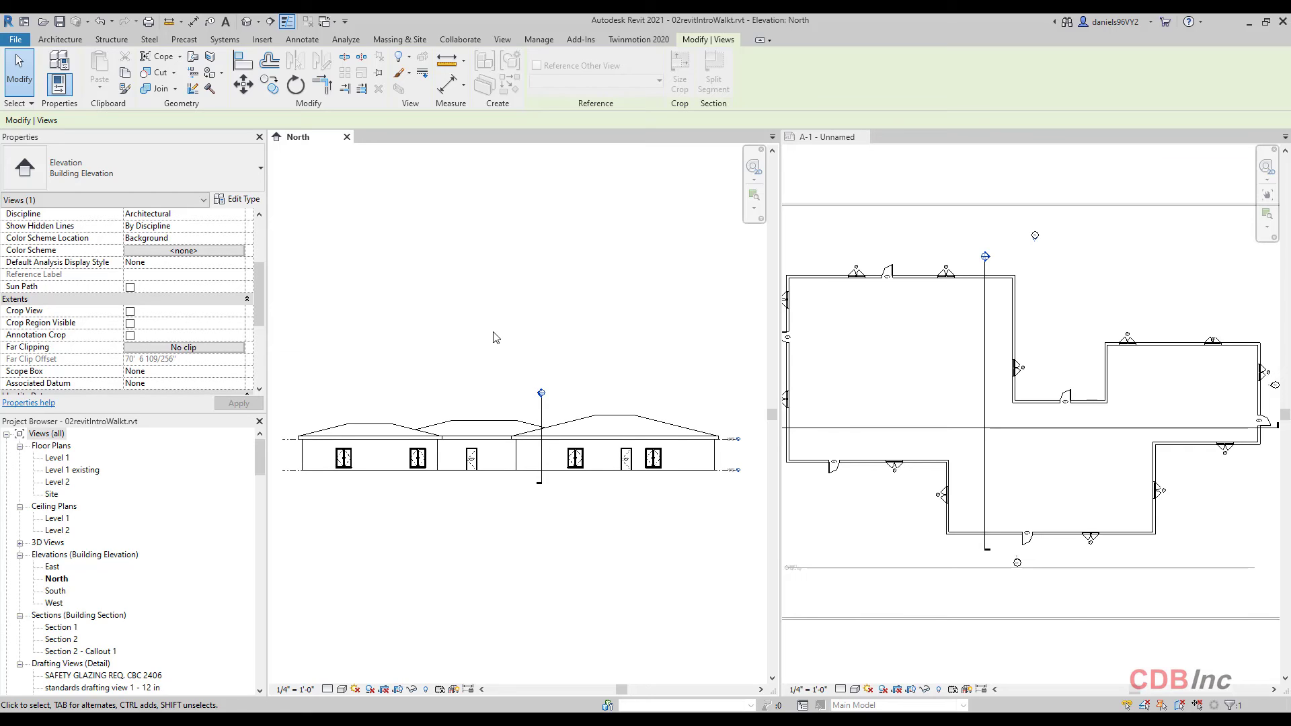
middle_click_drag(552, 322, 556, 338)
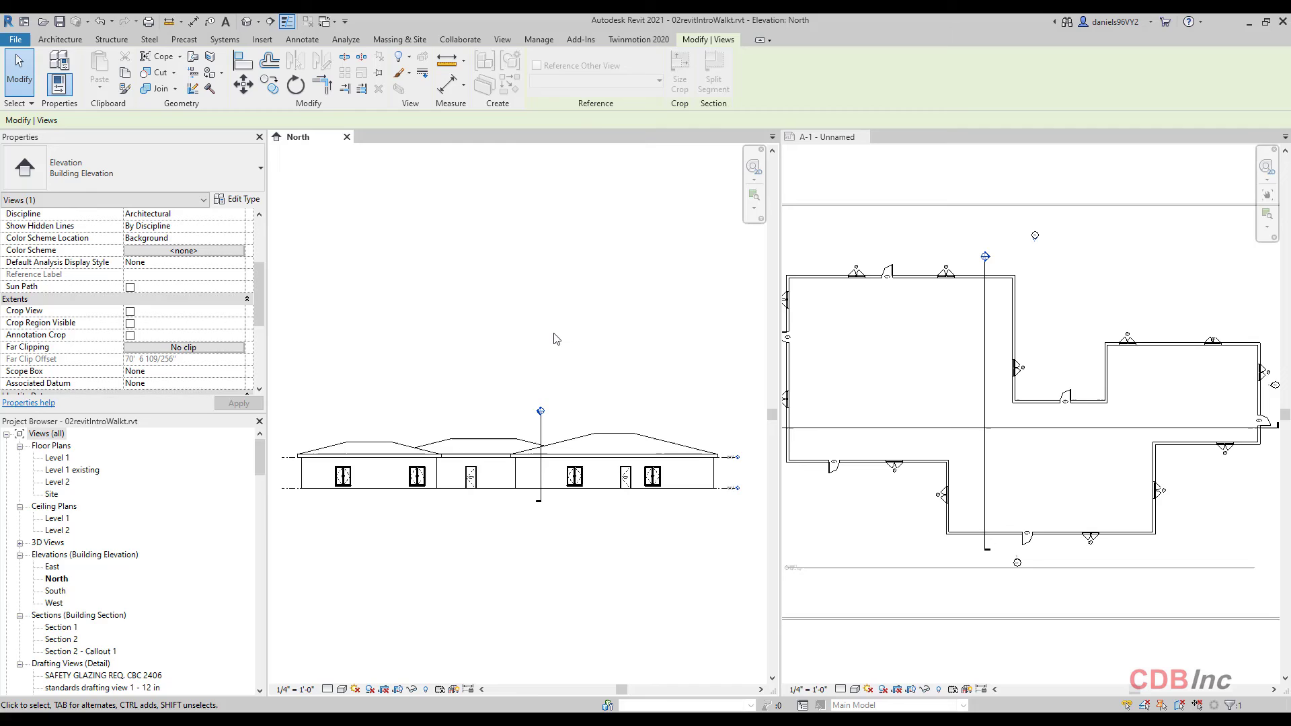